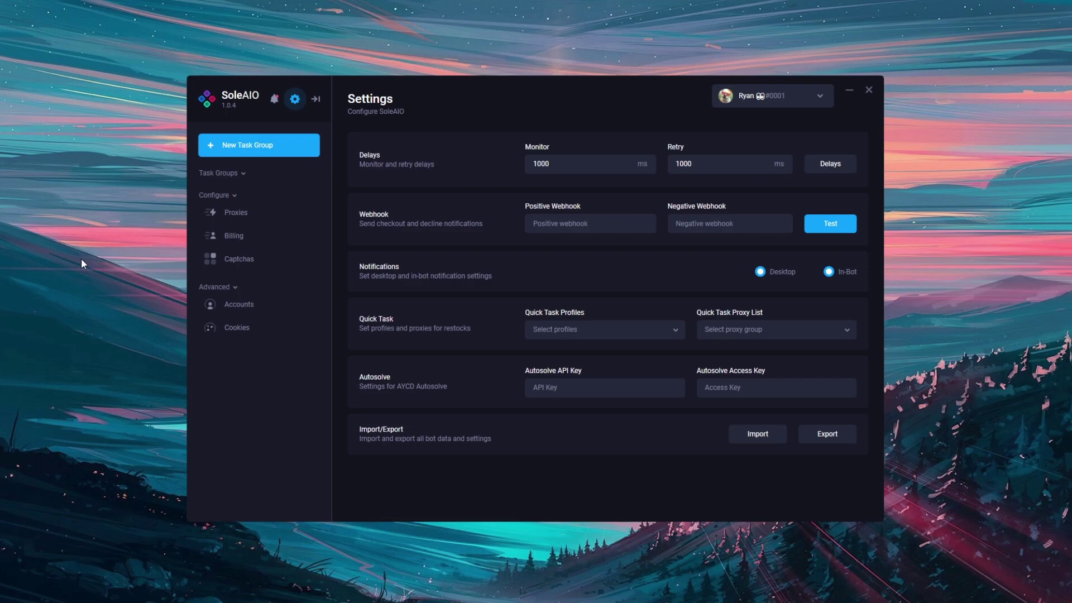
Create a new task group with site Shopify, named 'Kith BMW'.
{"action": "left_click", "coordinate": [313, 141]}
{"action": "left_click", "coordinate": [558, 323]}
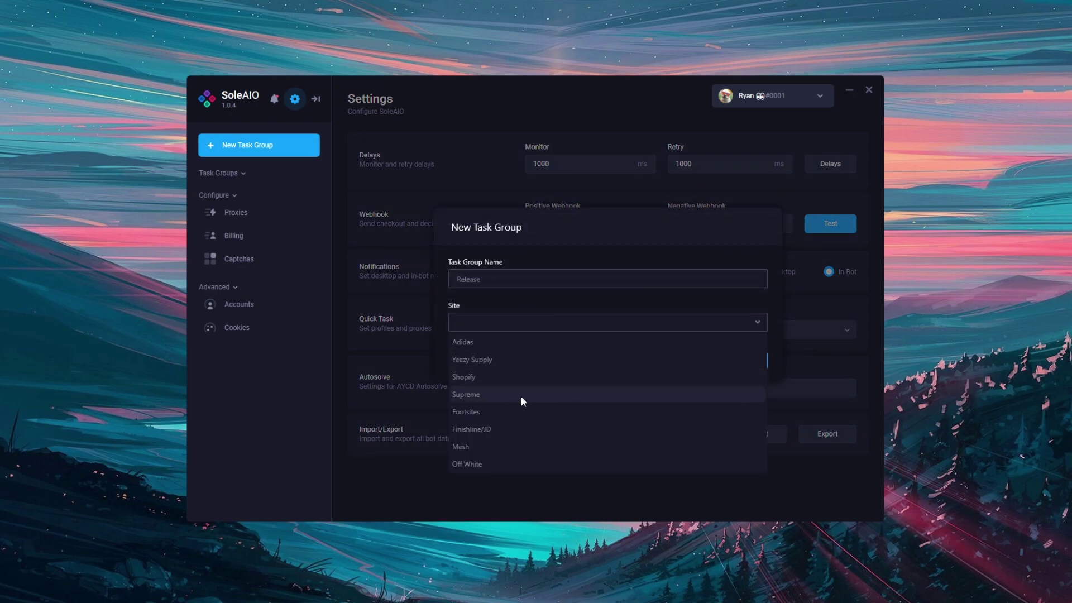
{"action": "left_click", "coordinate": [507, 377]}
{"action": "left_click", "coordinate": [528, 285]}
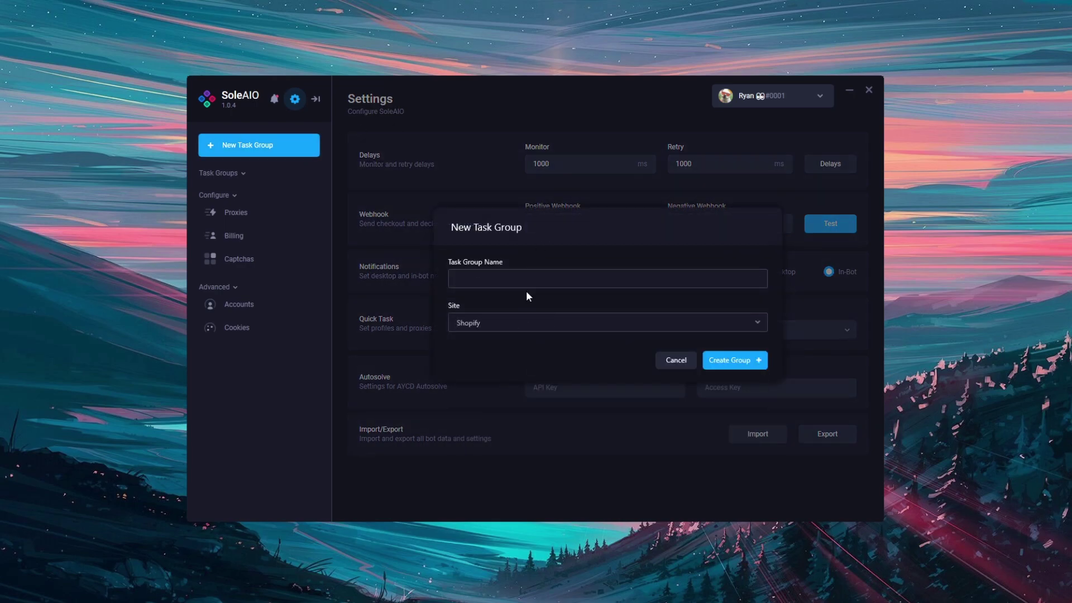
{"action": "type", "text": "Kith BMW"}
{"action": "left_click", "coordinate": [740, 370]}
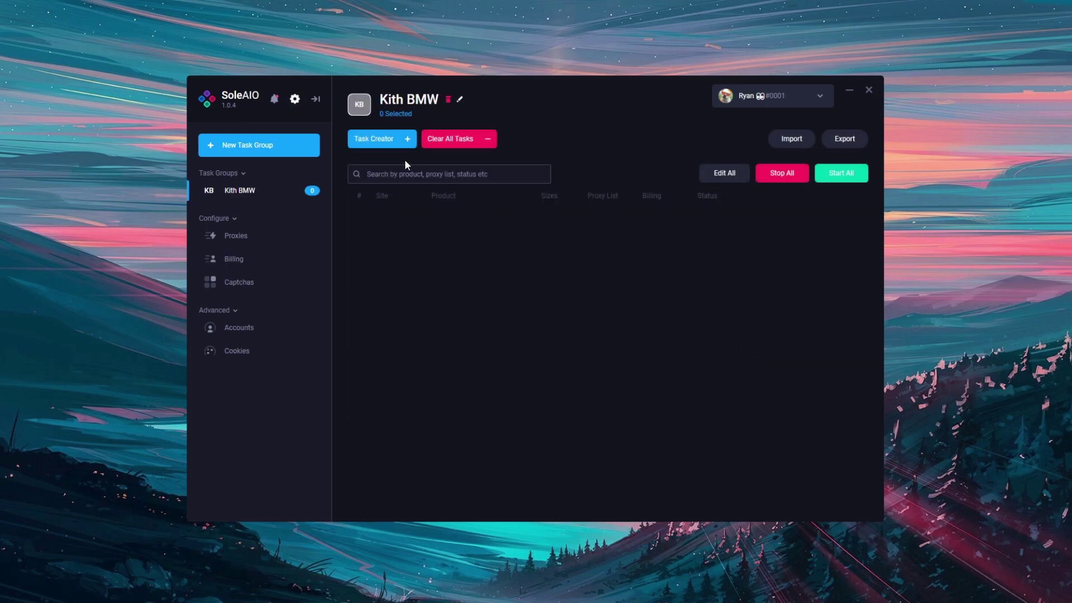
Start a new task and filter the site list, first picking Custom Shopify.
{"action": "left_click", "coordinate": [397, 144]}
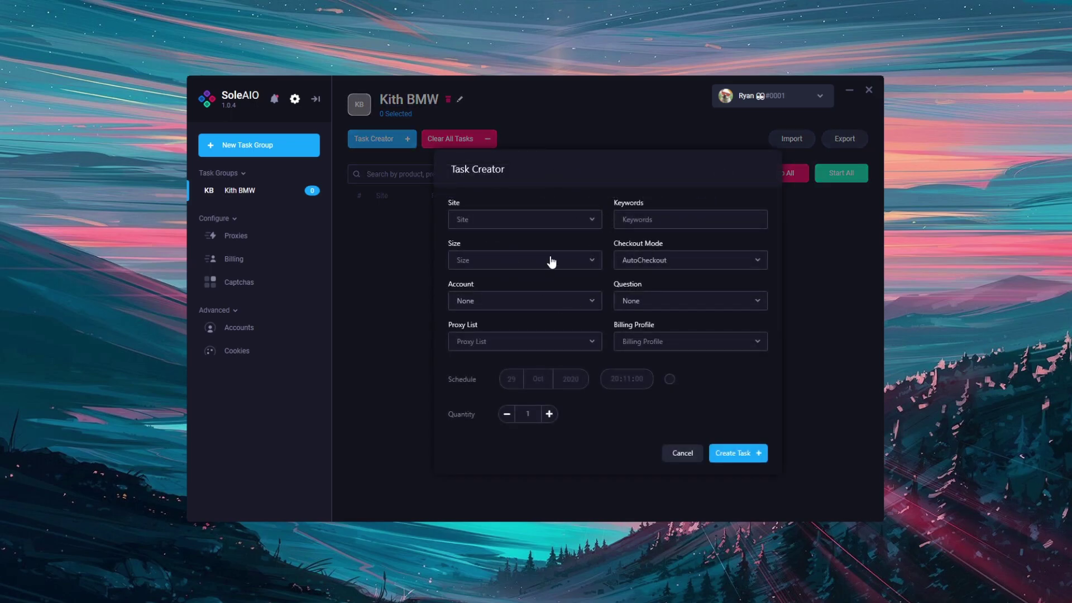
{"action": "left_click", "coordinate": [520, 220]}
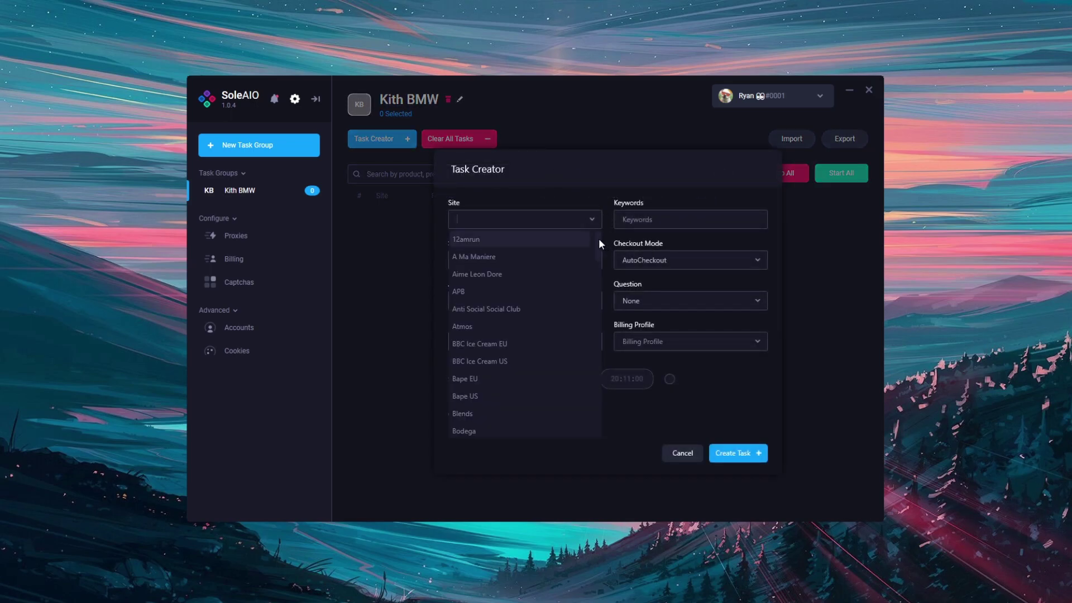
{"action": "mouse_move", "coordinate": [598, 239]}
{"action": "left_mouse_down"}
{"action": "mouse_move", "coordinate": [595, 313]}
{"action": "mouse_move", "coordinate": [595, 247]}
{"action": "left_mouse_up"}
{"action": "left_click", "coordinate": [536, 220]}
{"action": "type", "text": "k"}
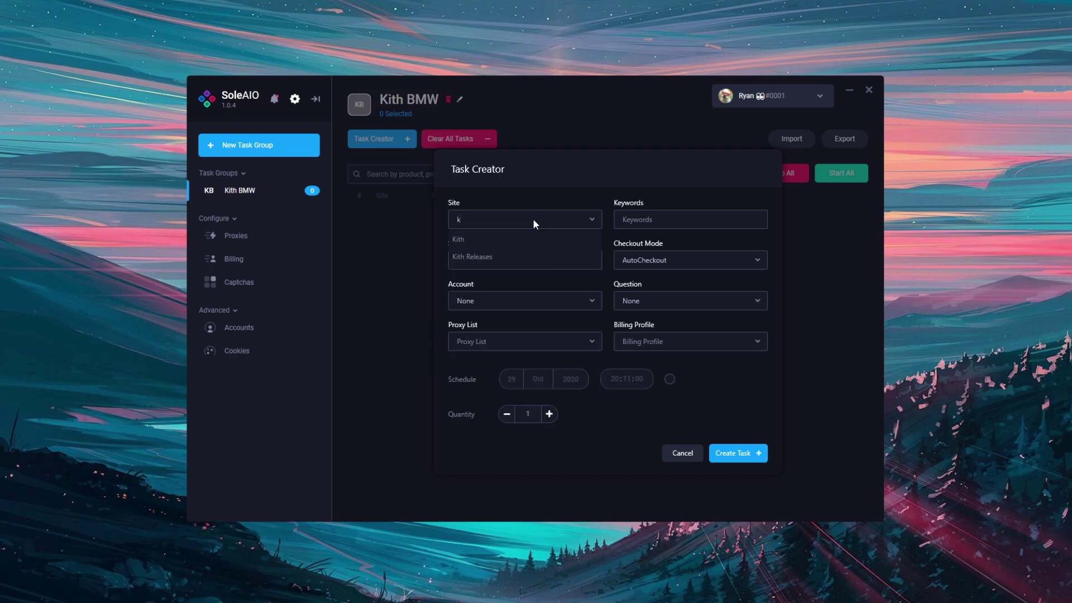
{"action": "type", "text": "i"}
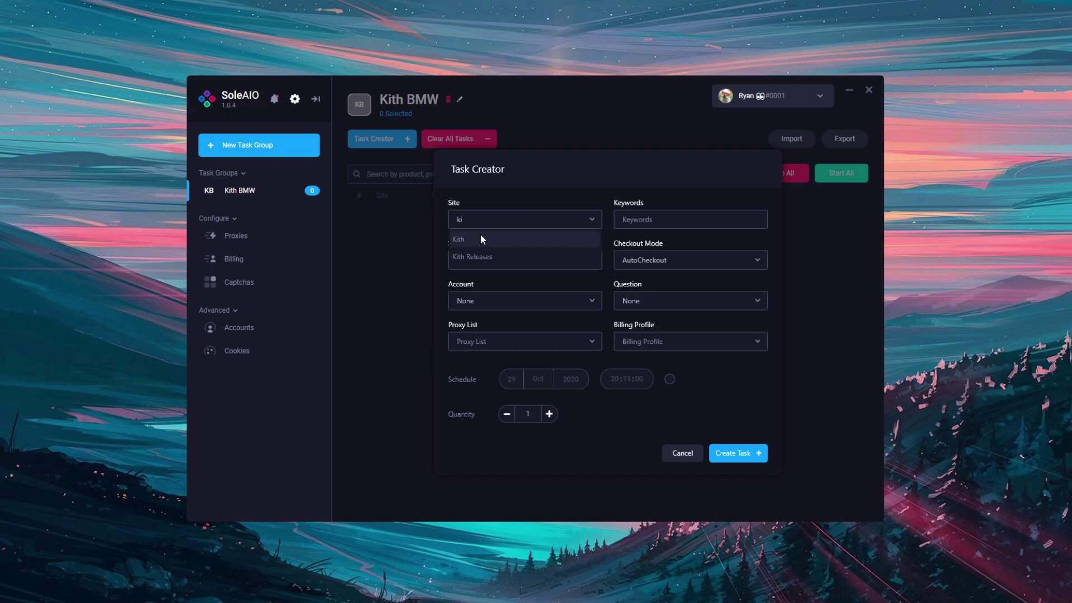
{"action": "key", "text": "BackSpace"}
{"action": "key", "text": "BackSpace"}
{"action": "type", "text": "cus"}
{"action": "left_click", "coordinate": [514, 239]}
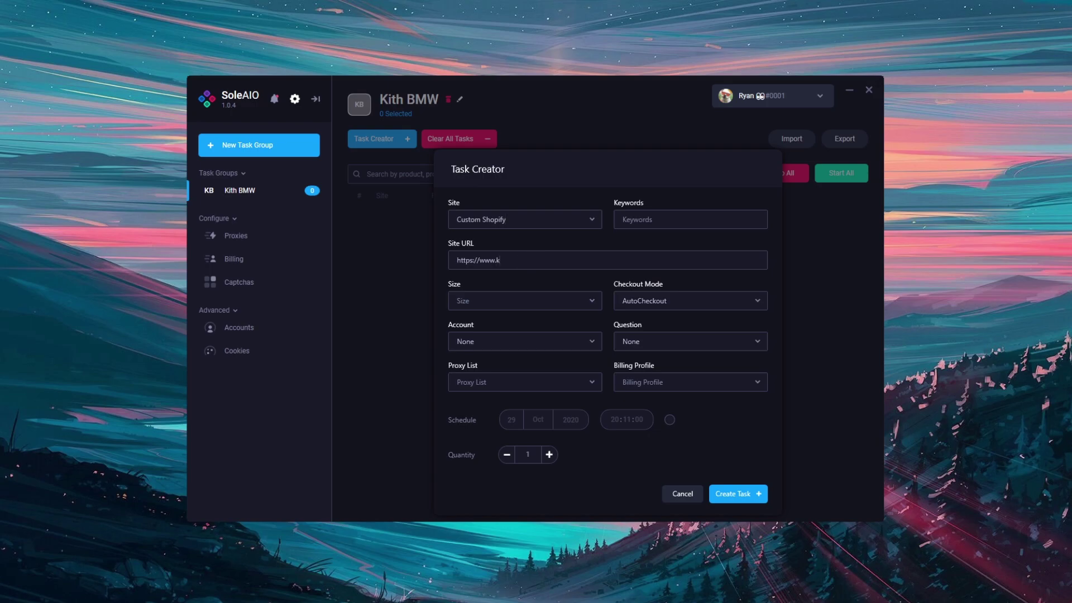
Change the task's site to Kith, then select 'KITH' and 'BM' in the browser's product title.
{"action": "type", "text": "ith.com"}
{"action": "left_click", "coordinate": [523, 221]}
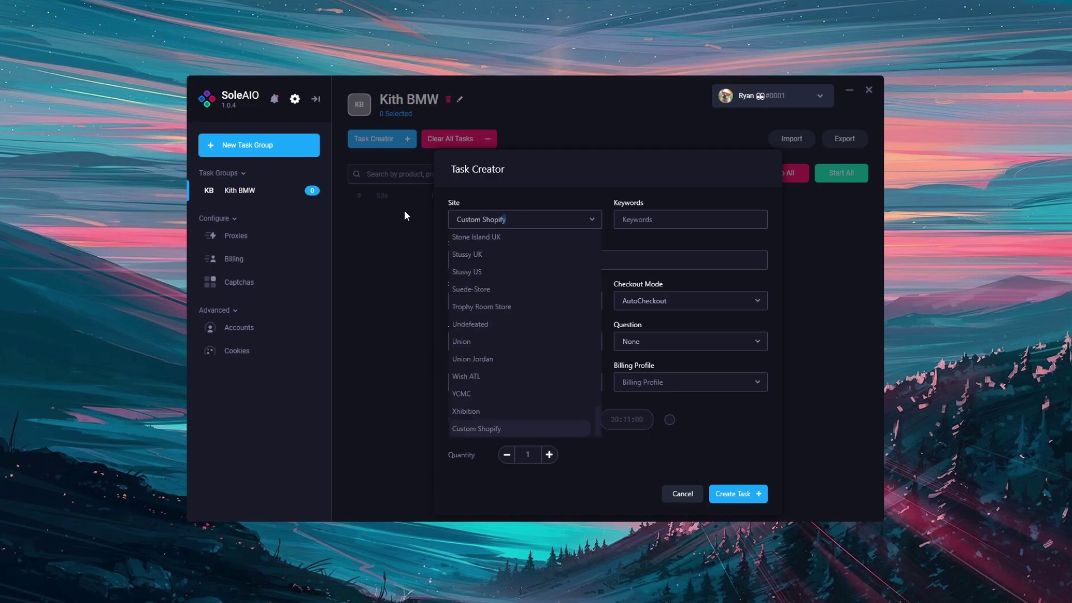
{"action": "type", "text": "kith"}
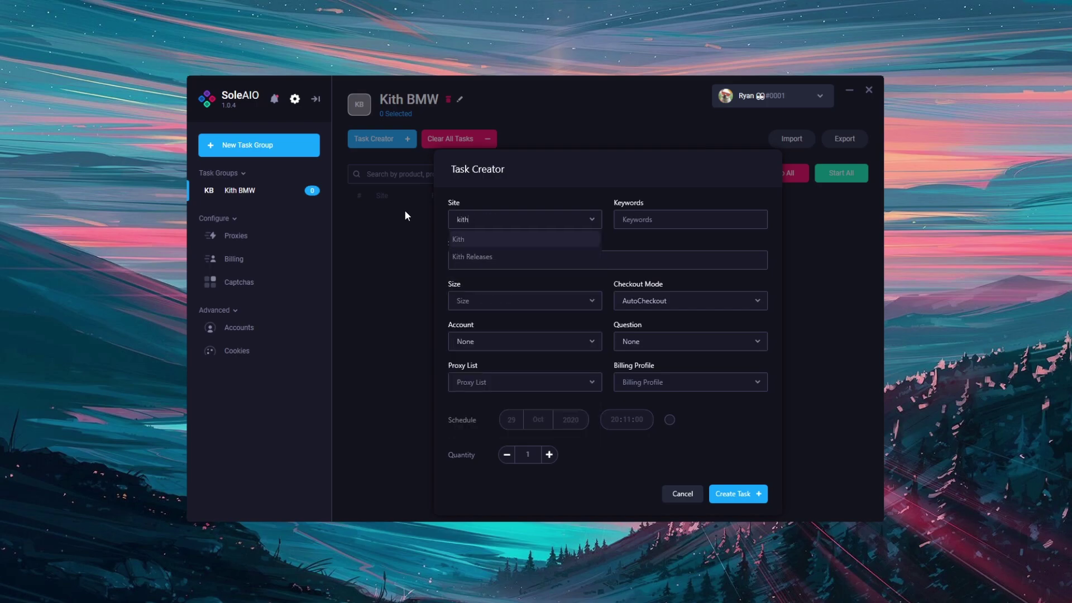
{"action": "left_click", "coordinate": [476, 239]}
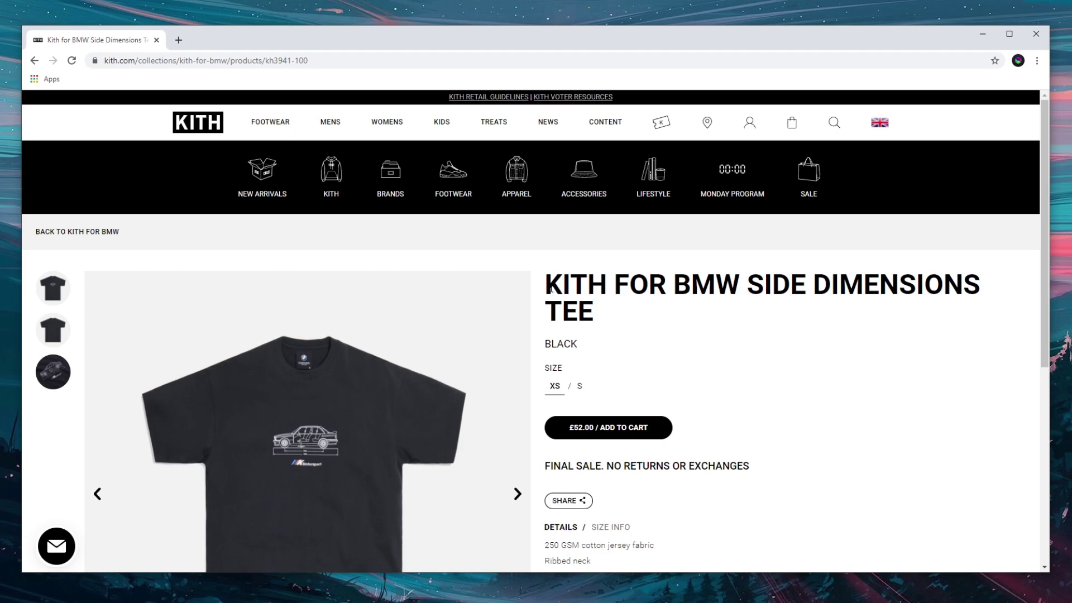
{"action": "left_click_drag", "start_coordinate": [547, 284], "coordinate": [608, 284]}
{"action": "left_click_drag", "start_coordinate": [674, 285], "coordinate": [715, 286]}
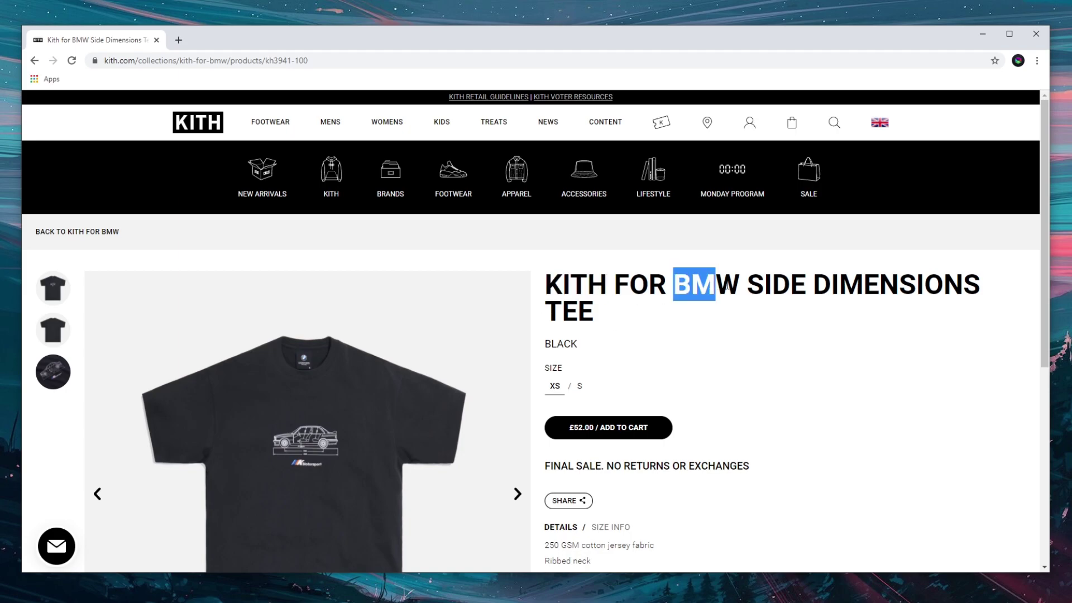
Try the keywords 'bmw,dimension' and 'off,white,jordan,-todd', then clear the Keywords field.
{"action": "left_click", "coordinate": [983, 34]}
{"action": "left_click", "coordinate": [693, 216]}
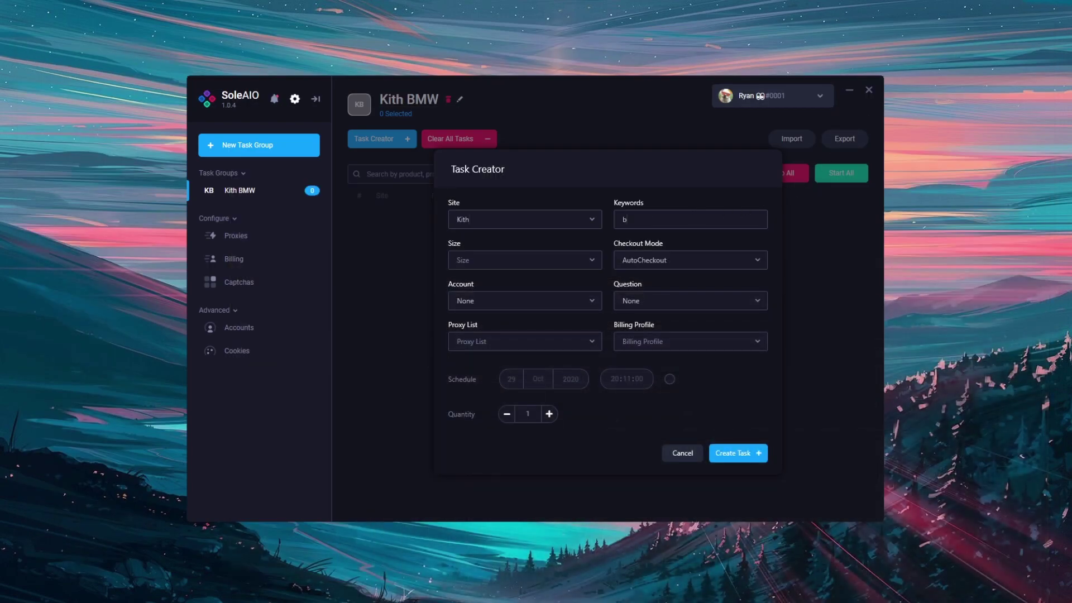
{"action": "type", "text": "bmw,dimensions"}
{"action": "key", "text": "ctrl+a"}
{"action": "type", "text": "off,white,jordan,-todd"}
{"action": "key", "text": "ctrl+a"}
{"action": "key", "text": "BackSpace"}
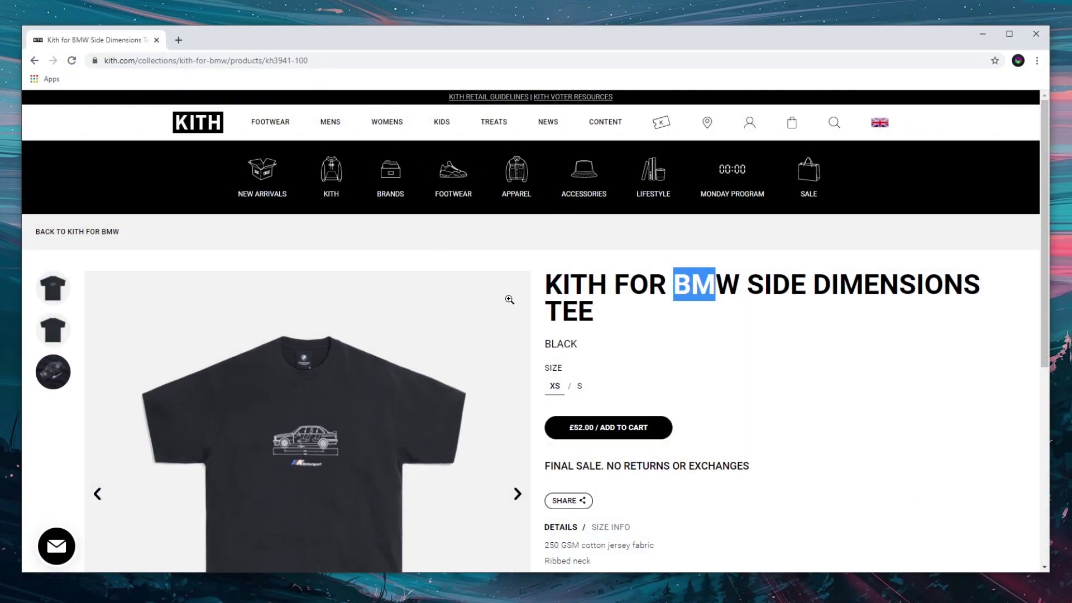
Paste the Kith product page URL from the browser into Keywords.
{"action": "left_click", "coordinate": [333, 60]}
{"action": "key", "text": "ctrl+c"}
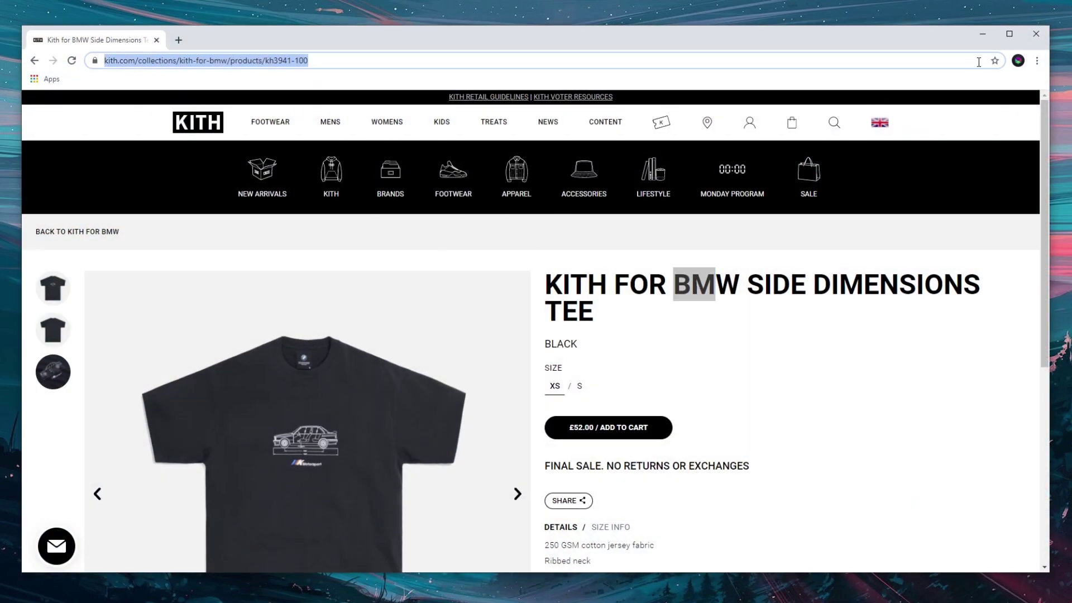
{"action": "left_click", "coordinate": [981, 35]}
{"action": "key", "text": "ctrl+v"}
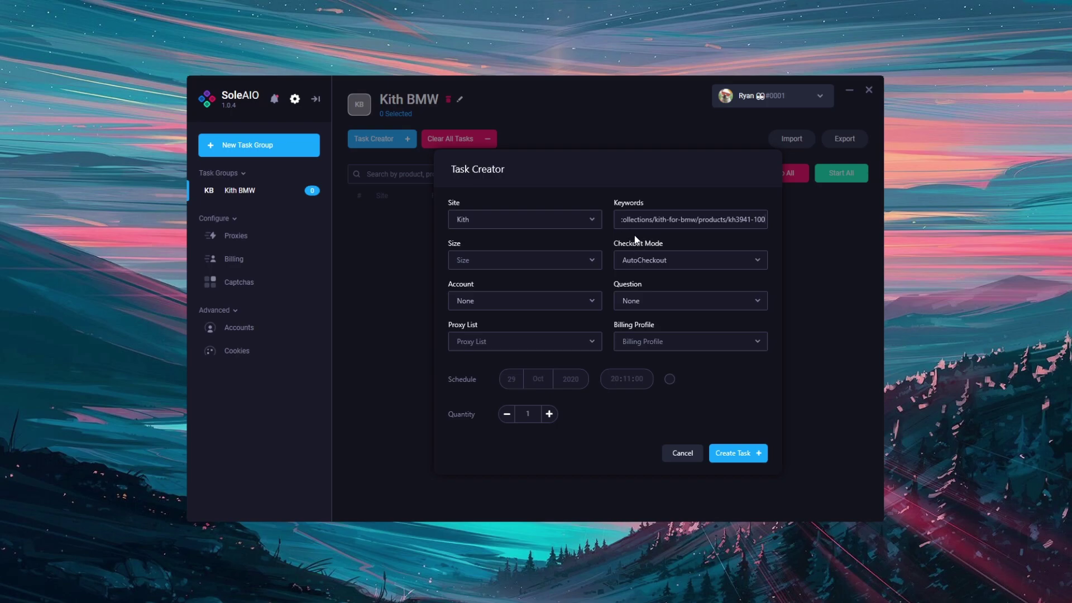
Try sizes XS and XL, then set the task's size to Random instead.
{"action": "left_click", "coordinate": [566, 261]}
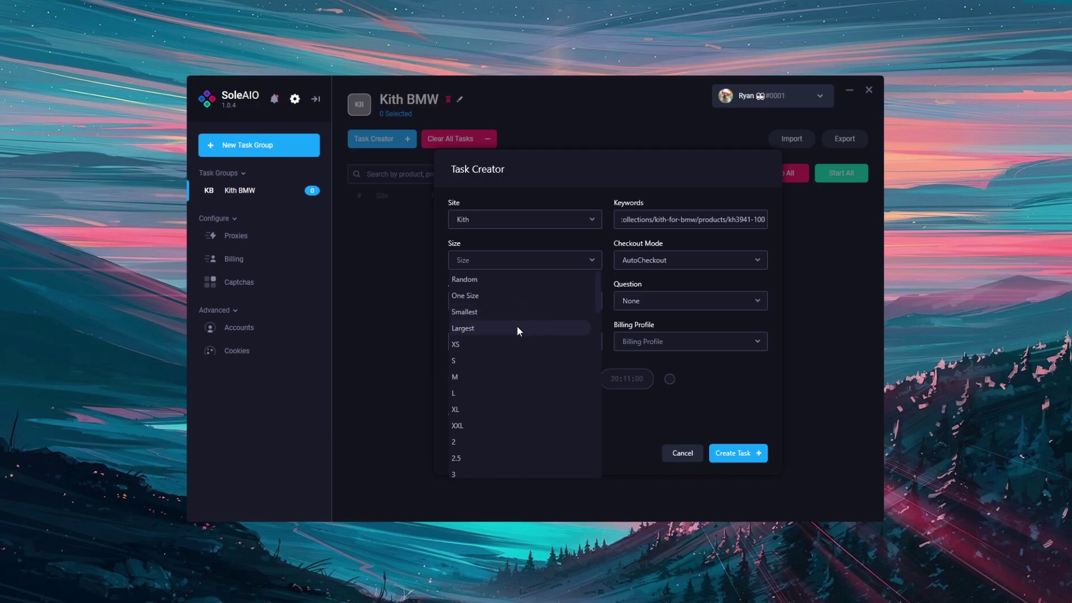
{"action": "scroll", "coordinate": [486, 441], "scroll_direction": "down", "scroll_amount": 2}
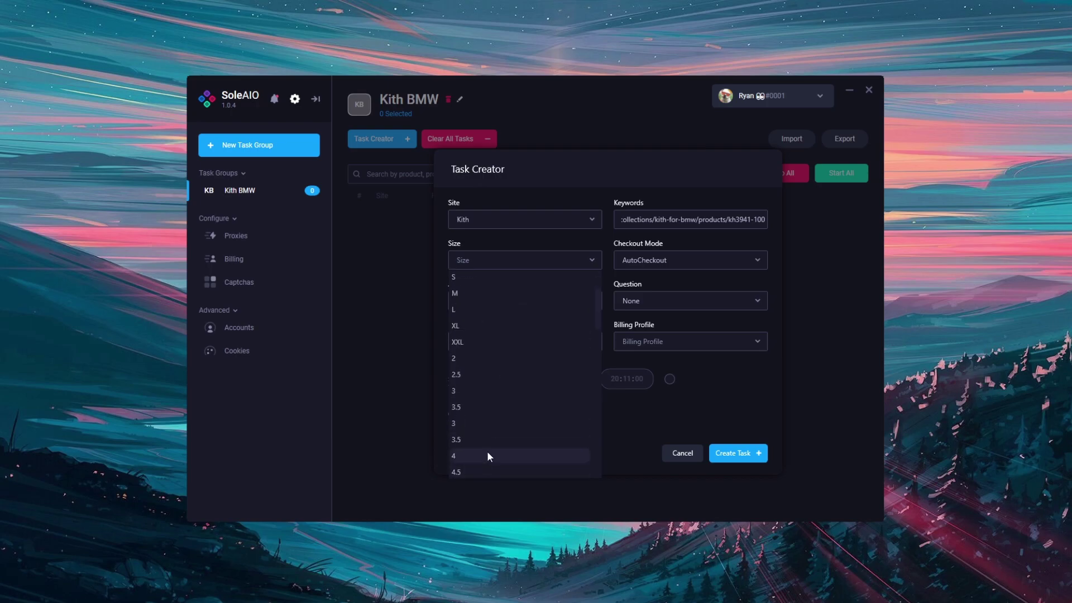
{"action": "scroll", "coordinate": [488, 442], "scroll_direction": "up", "scroll_amount": 2}
{"action": "left_click", "coordinate": [476, 346]}
{"action": "left_click", "coordinate": [497, 409]}
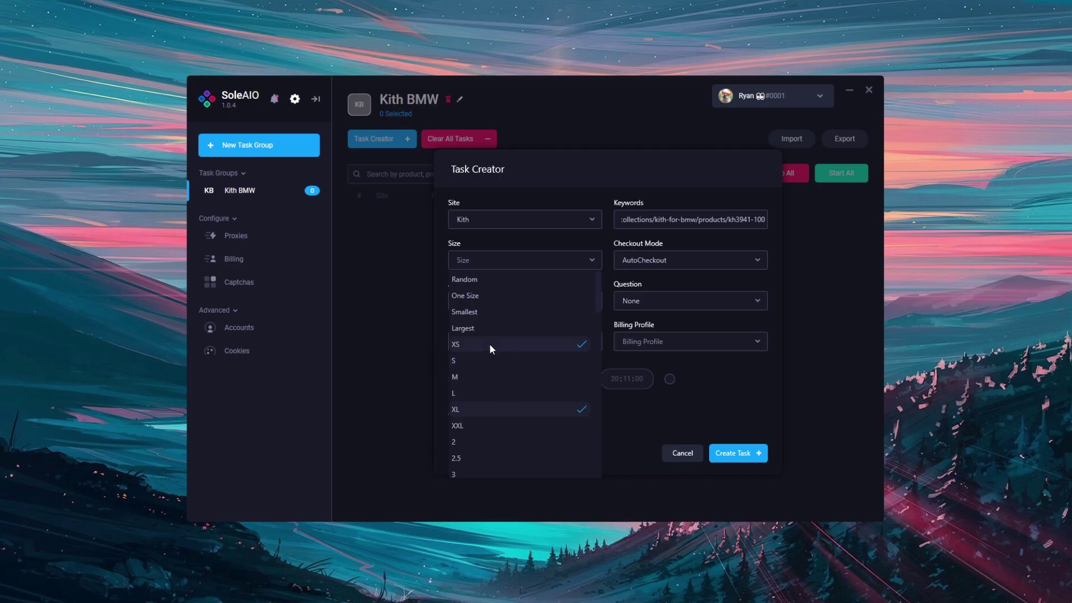
{"action": "left_click", "coordinate": [490, 344]}
{"action": "left_click", "coordinate": [507, 408]}
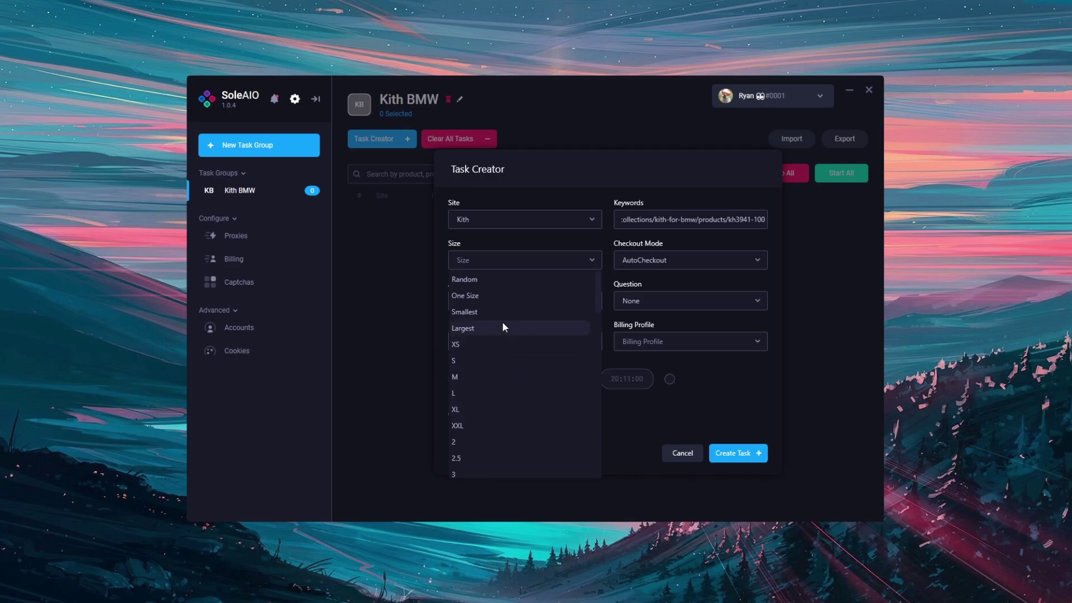
{"action": "left_click", "coordinate": [508, 252]}
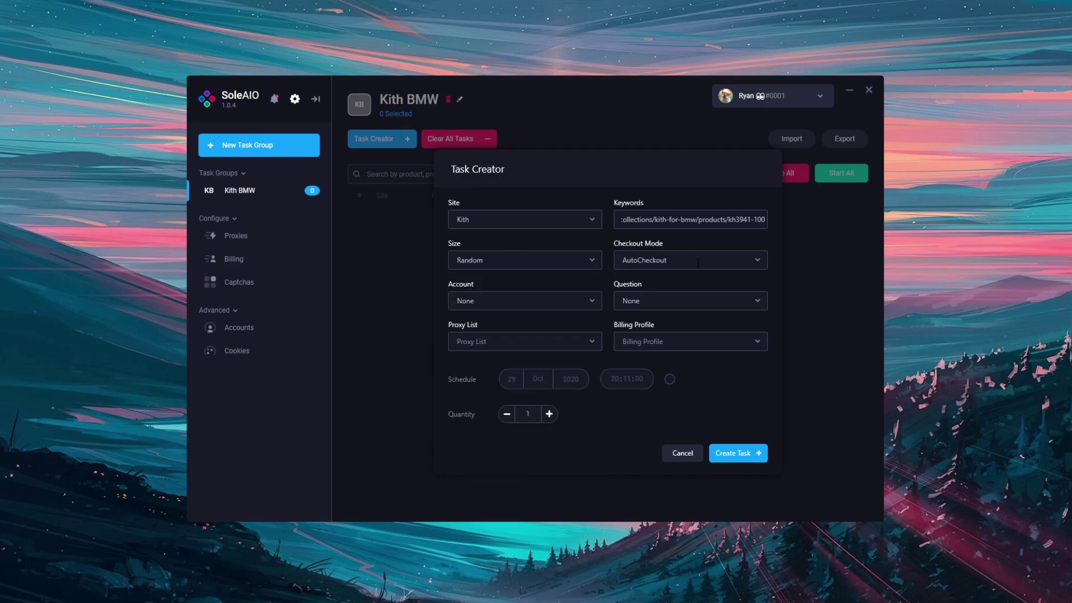
Switch the checkout mode to PreCart, then back to AutoCheckout.
{"action": "left_click", "coordinate": [698, 261]}
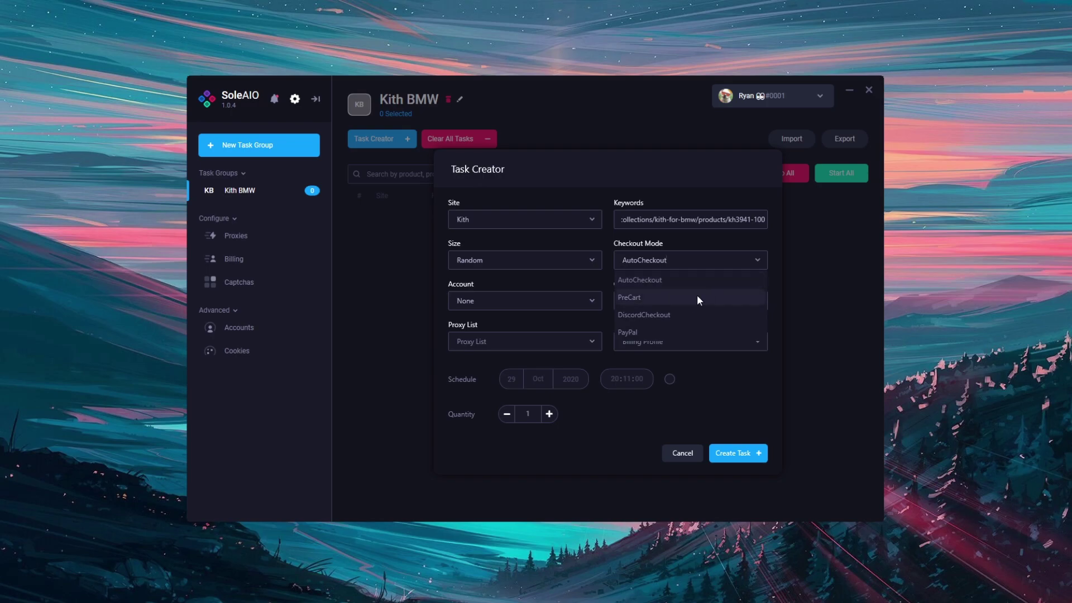
{"action": "left_click", "coordinate": [674, 297]}
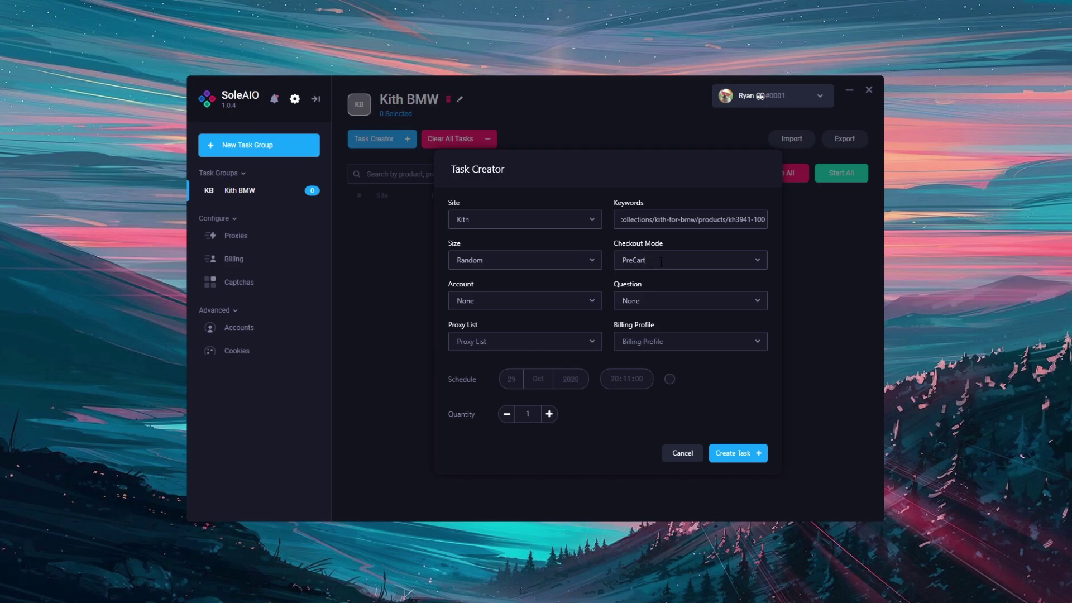
{"action": "left_click", "coordinate": [664, 260]}
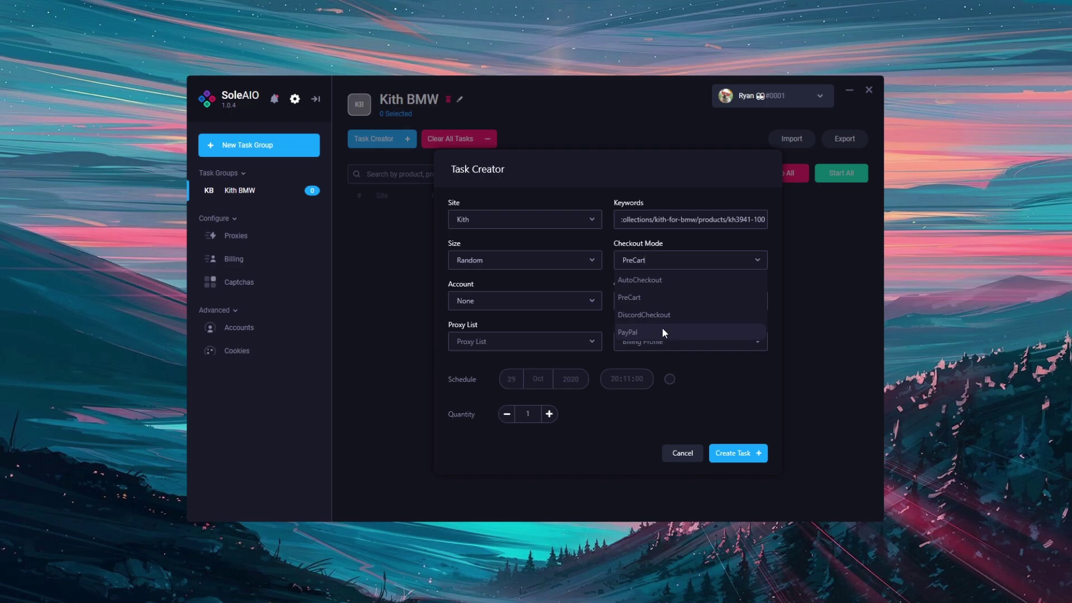
{"action": "left_click", "coordinate": [654, 281]}
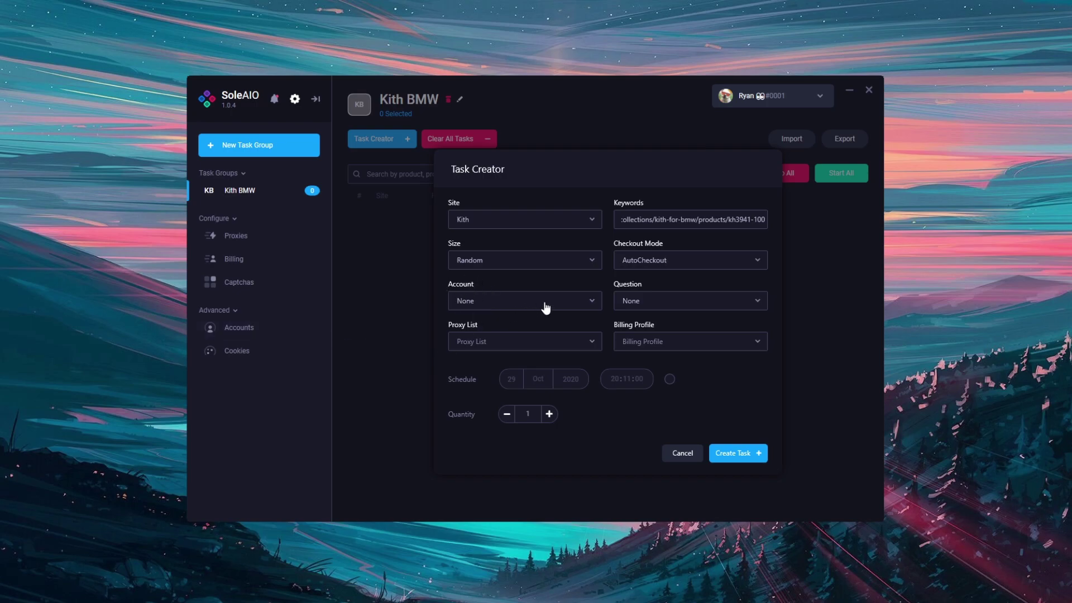
{"action": "left_click", "coordinate": [656, 304]}
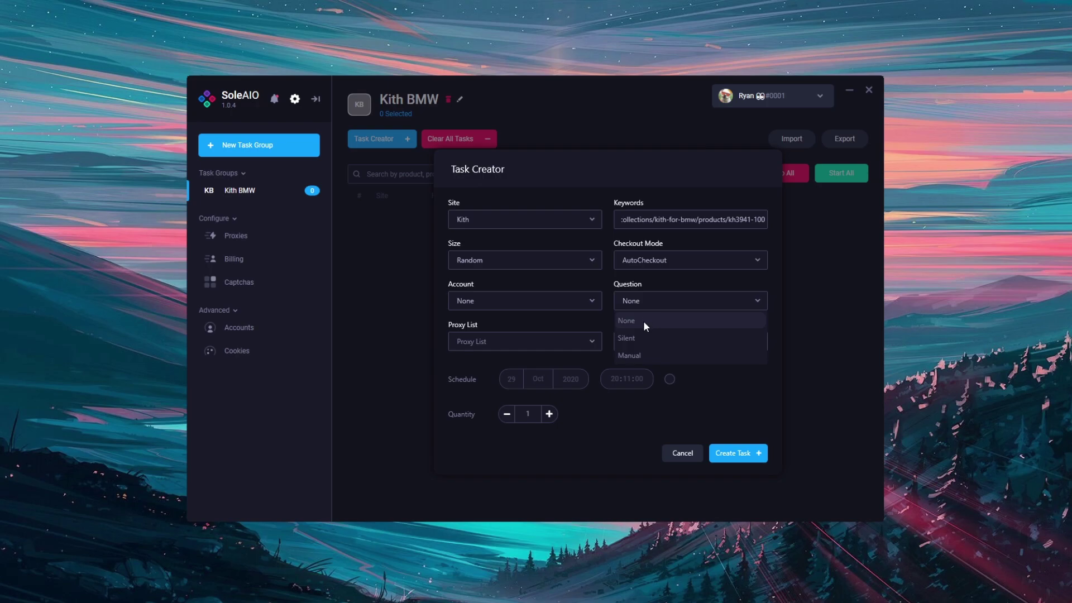
{"action": "left_click", "coordinate": [660, 355]}
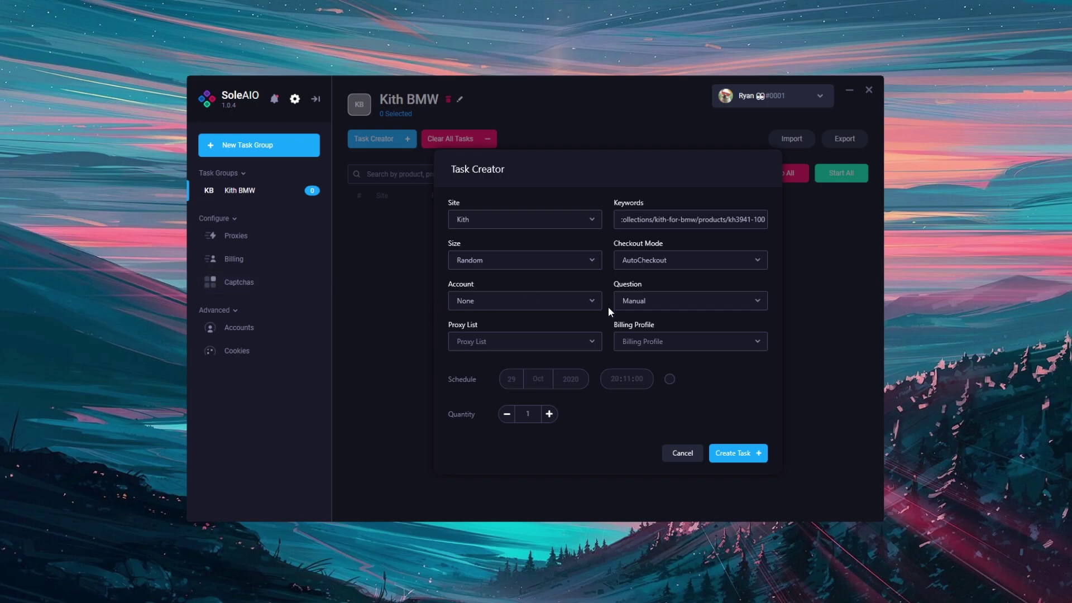
{"action": "left_click", "coordinate": [648, 309]}
{"action": "left_click", "coordinate": [662, 337]}
{"action": "left_click", "coordinate": [656, 304]}
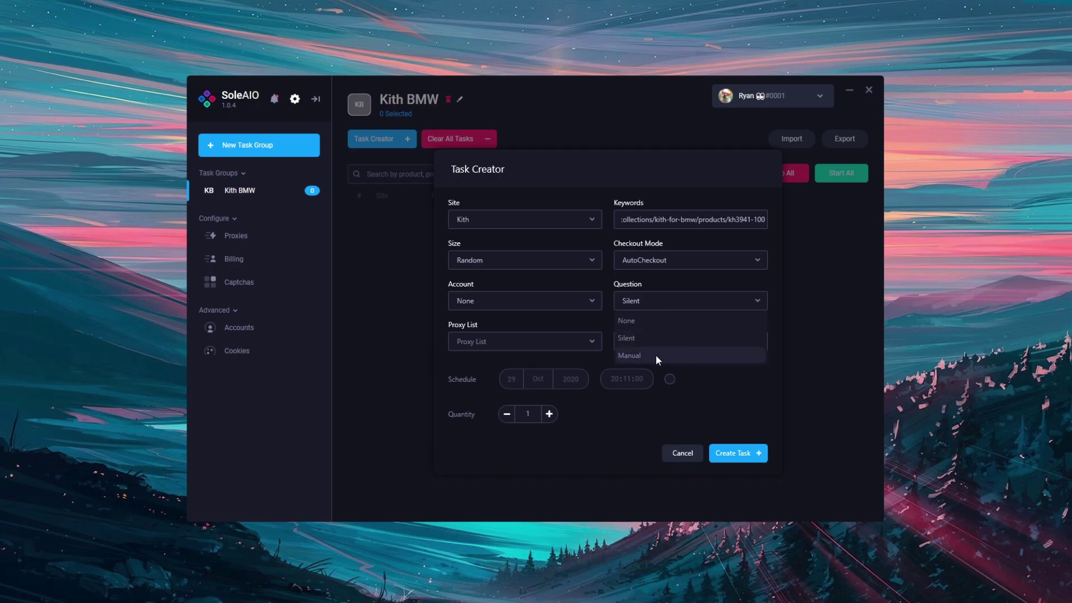
{"action": "left_click", "coordinate": [657, 337]}
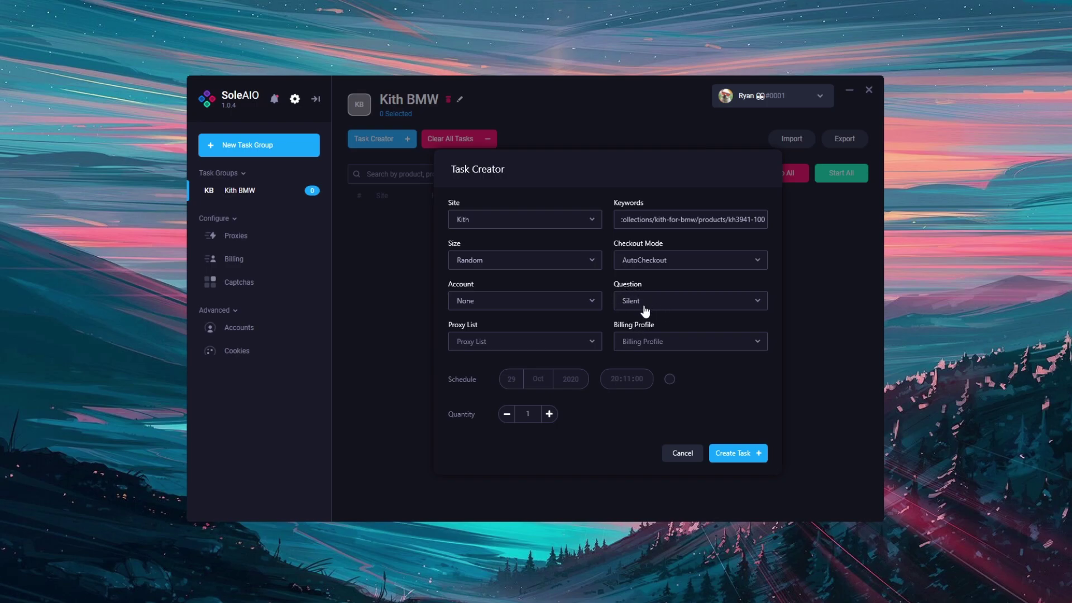
{"action": "left_click", "coordinate": [641, 307]}
{"action": "left_click", "coordinate": [641, 316]}
{"action": "left_click", "coordinate": [484, 338]}
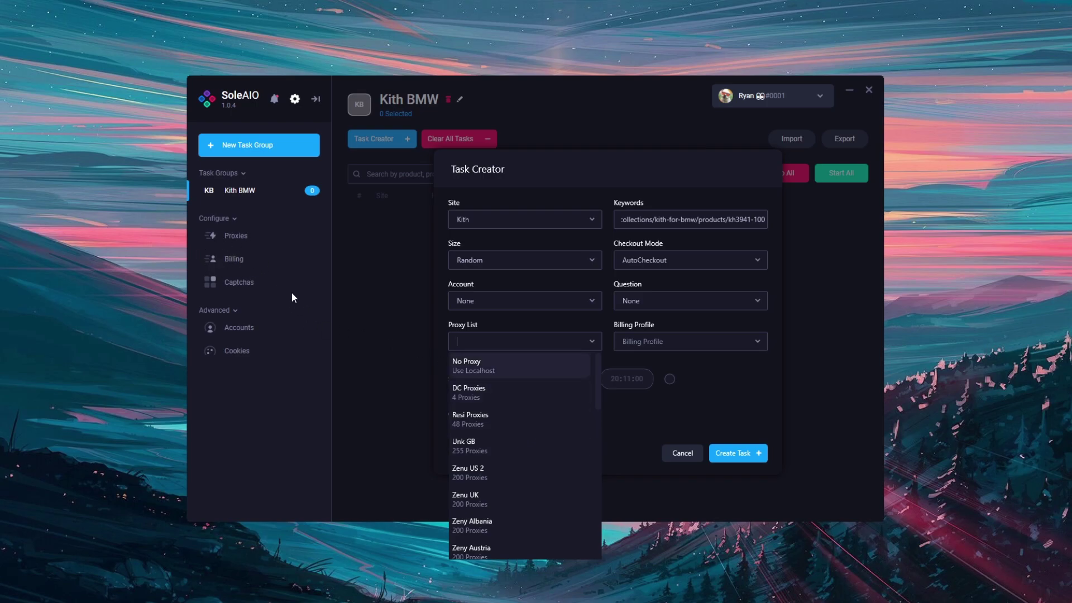
Set the proxy to No Proxy and the billing profile to US Test Profile.
{"action": "left_click", "coordinate": [504, 364]}
{"action": "left_click", "coordinate": [665, 343]}
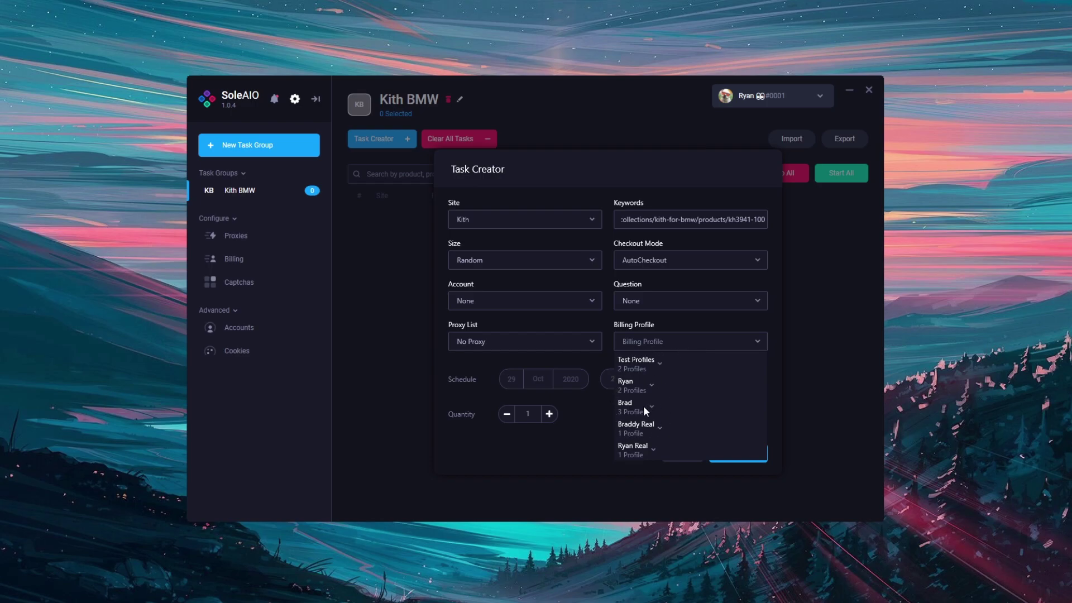
{"action": "left_click", "coordinate": [636, 364]}
{"action": "left_click", "coordinate": [635, 363]}
{"action": "left_click", "coordinate": [634, 387]}
{"action": "left_click", "coordinate": [665, 390]}
{"action": "left_click", "coordinate": [643, 362]}
{"action": "left_click", "coordinate": [651, 381]}
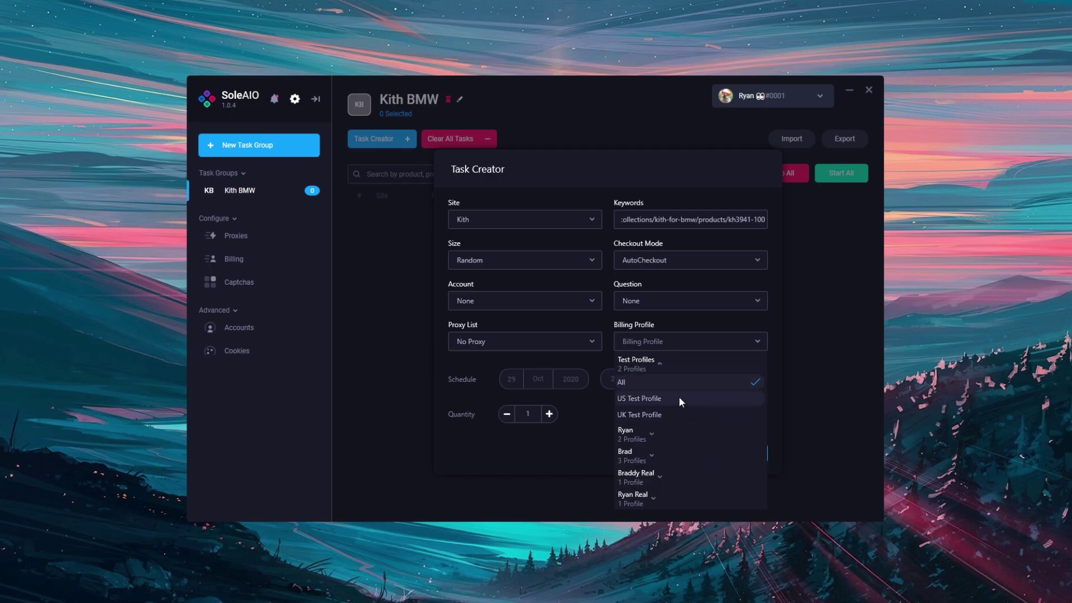
{"action": "left_click", "coordinate": [665, 384]}
{"action": "left_click", "coordinate": [687, 323]}
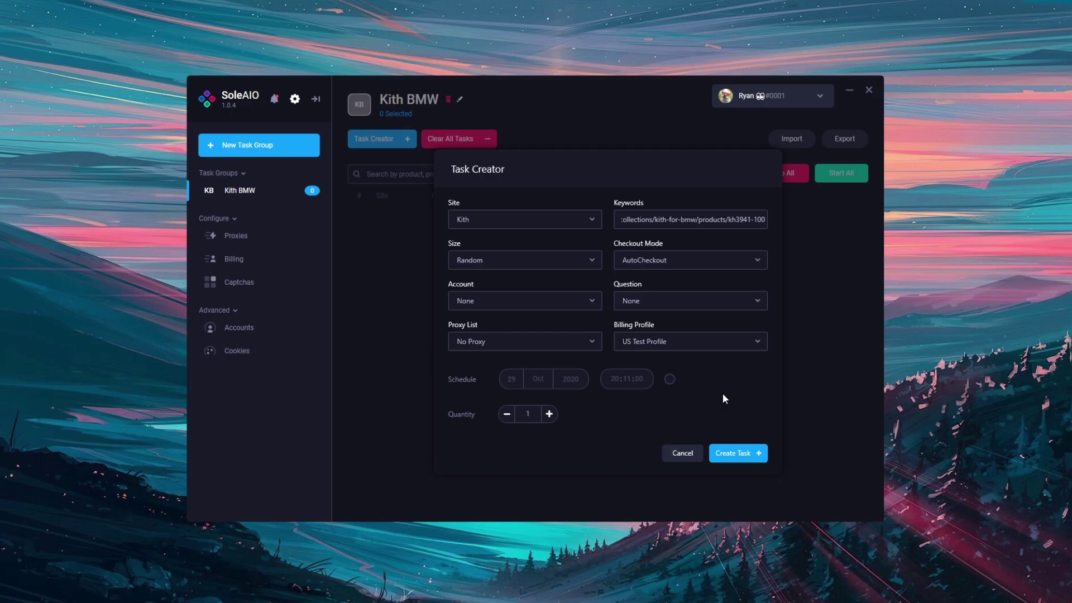
Try a scheduled start at 10:59:55, then turn the scheduled start back off.
{"action": "left_click", "coordinate": [669, 379]}
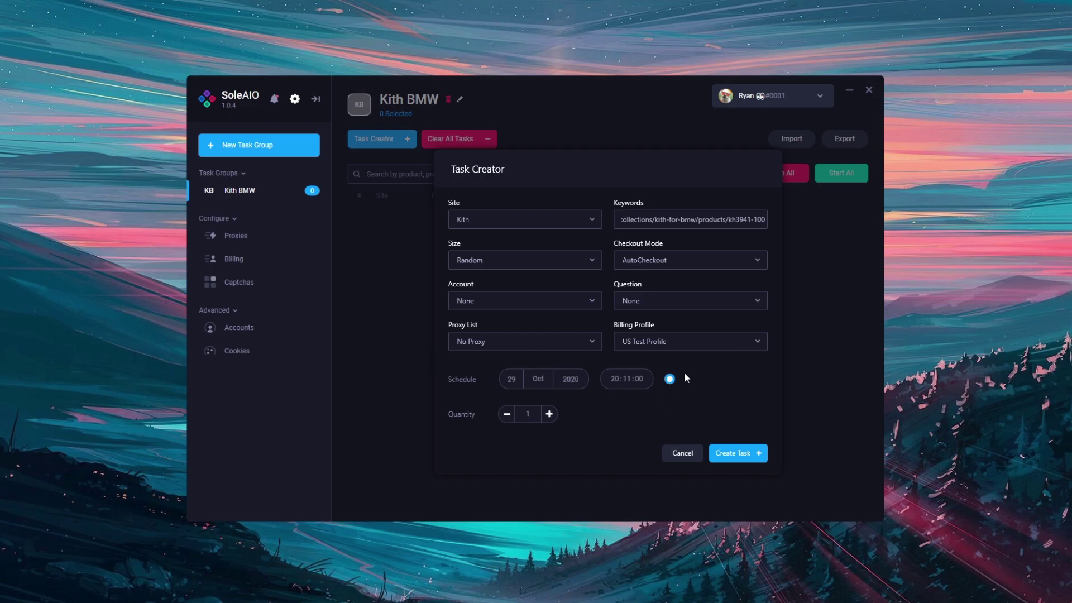
{"action": "left_click", "coordinate": [615, 380]}
{"action": "type", "text": "10"}
{"action": "left_click", "coordinate": [626, 379]}
{"action": "type", "text": "59:55"}
{"action": "left_click", "coordinate": [667, 381]}
Set quantity to 5 and create the tasks.
{"action": "left_click", "coordinate": [549, 413]}
{"action": "left_click", "coordinate": [549, 413]}
{"action": "left_click", "coordinate": [549, 413]}
{"action": "left_click", "coordinate": [549, 414]}
{"action": "left_click", "coordinate": [738, 453]}
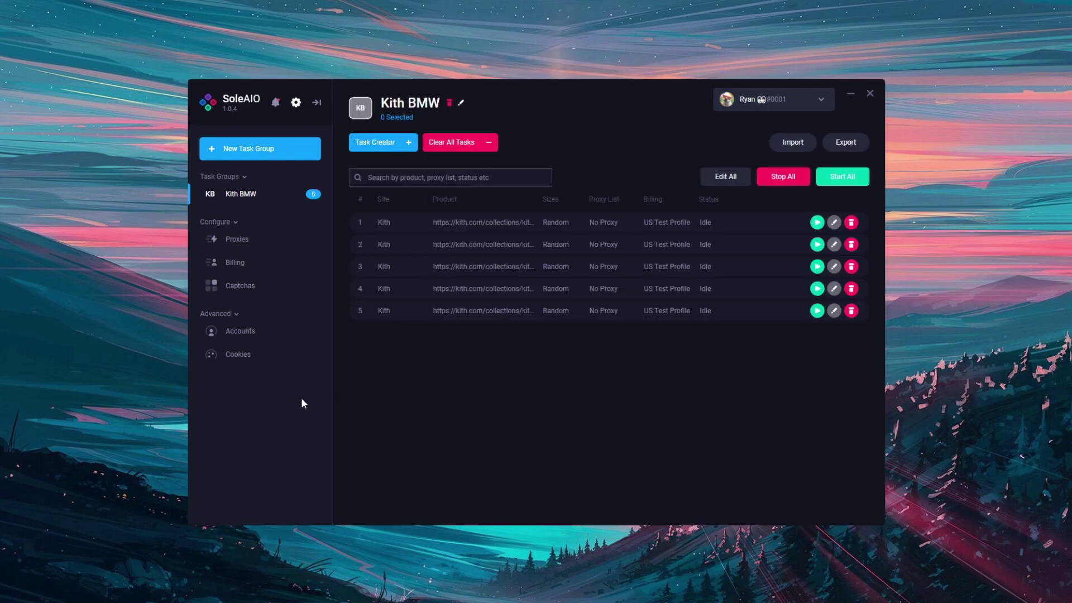
Open the Checkpoint Solver and V2 Solver harvester windows and arrange them.
{"action": "left_click", "coordinate": [283, 286]}
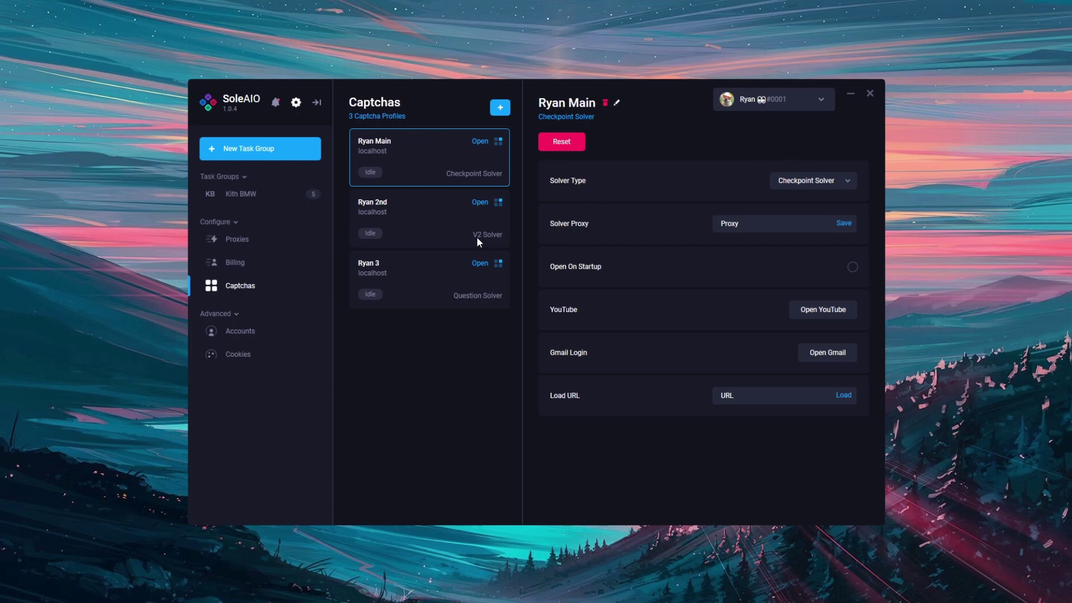
{"action": "left_click", "coordinate": [481, 144]}
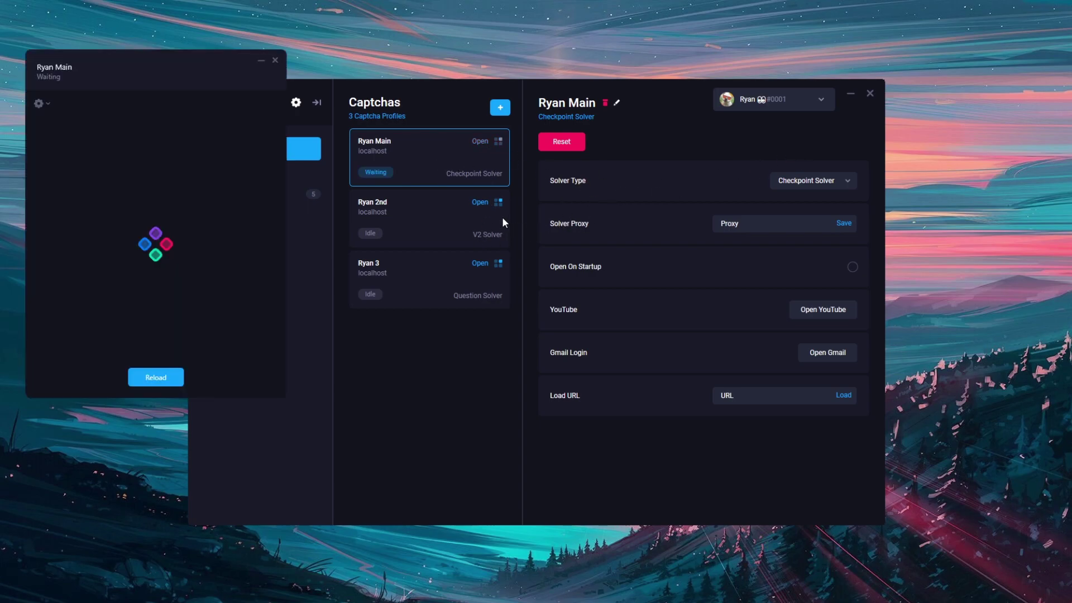
{"action": "left_click", "coordinate": [440, 210]}
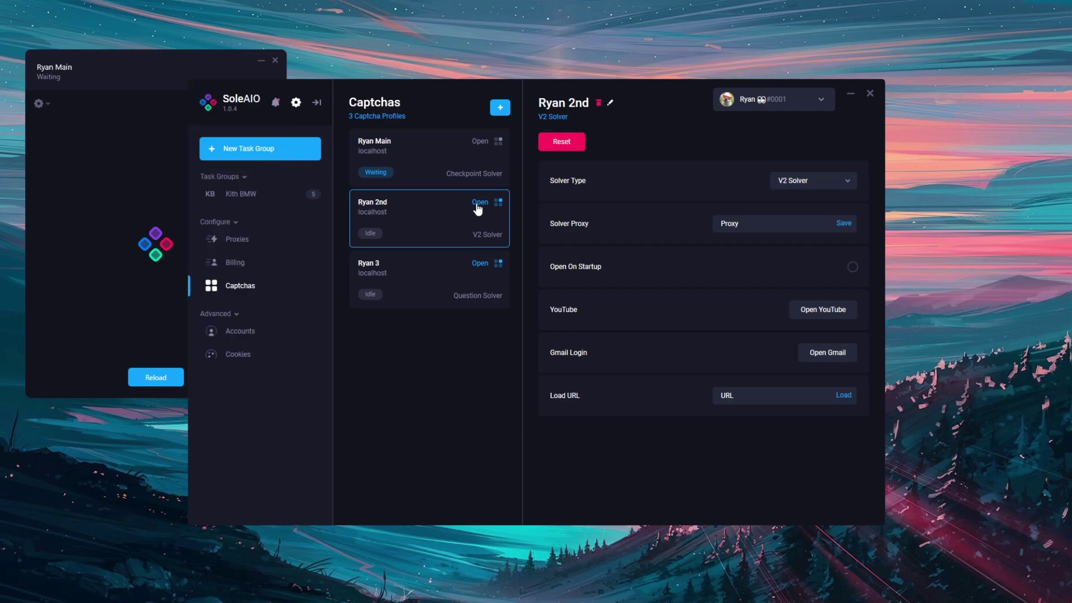
{"action": "left_click", "coordinate": [480, 202]}
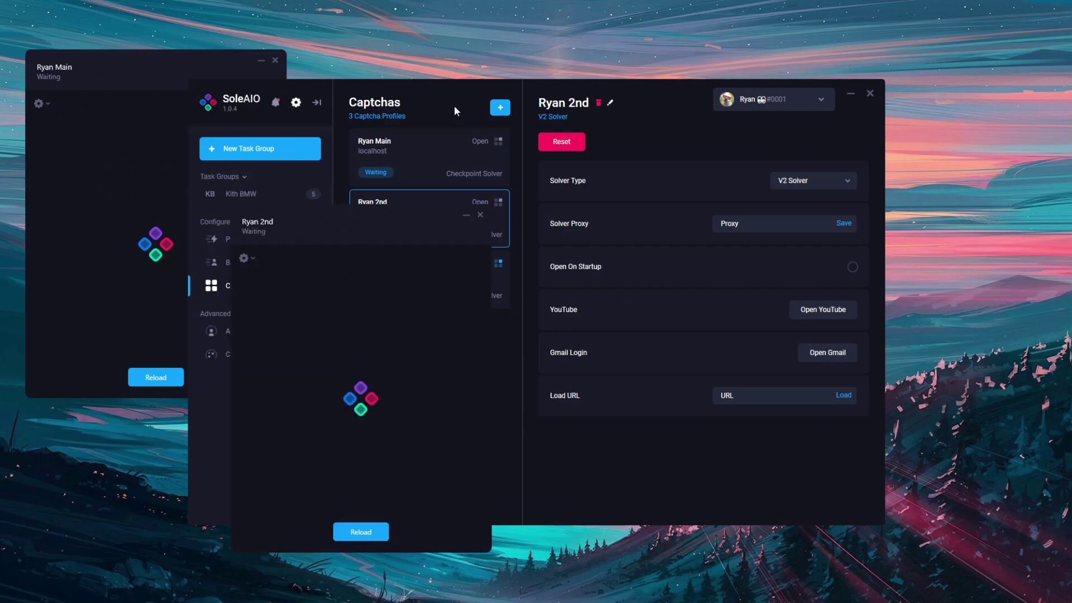
{"action": "left_click_drag", "start_coordinate": [455, 106], "coordinate": [604, 72]}
{"action": "left_click", "coordinate": [300, 240]}
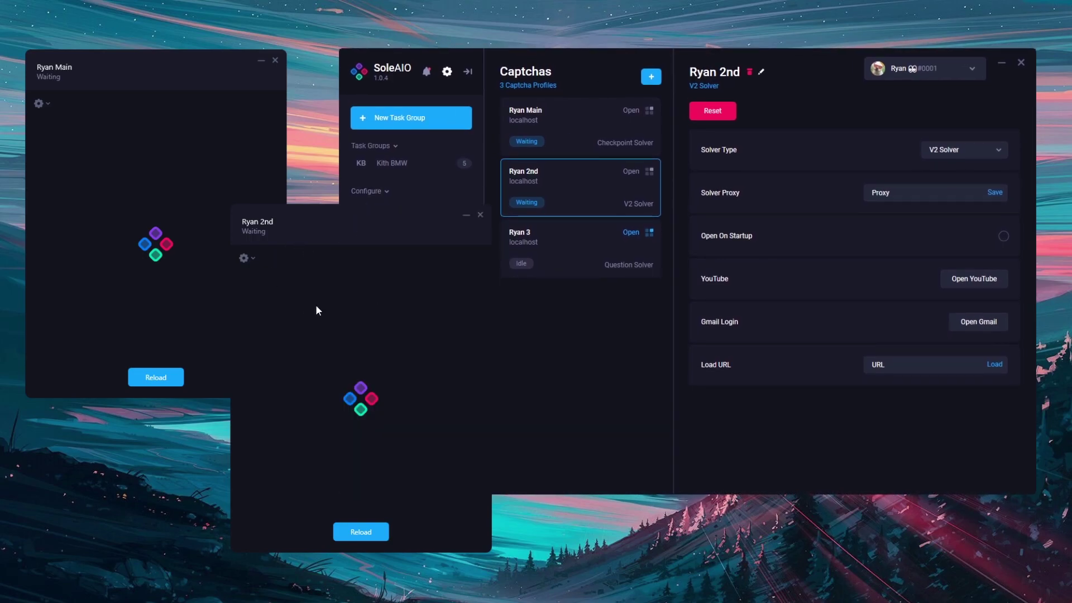
{"action": "left_click_drag", "start_coordinate": [345, 244], "coordinate": [336, 240]}
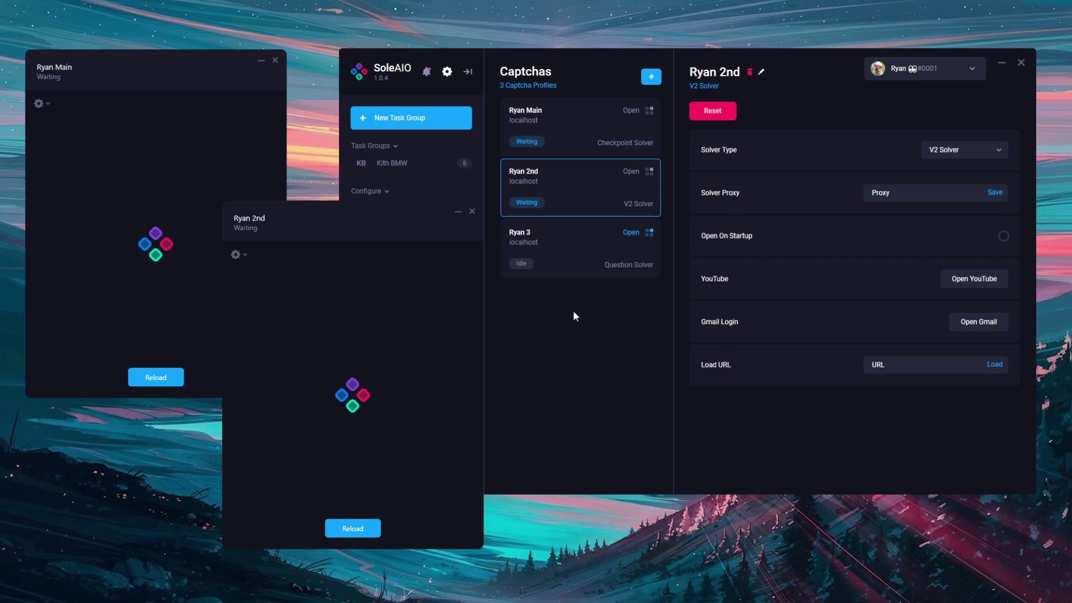
Open the Question Solver harvester window and move it to the upper left.
{"action": "left_click", "coordinate": [567, 272]}
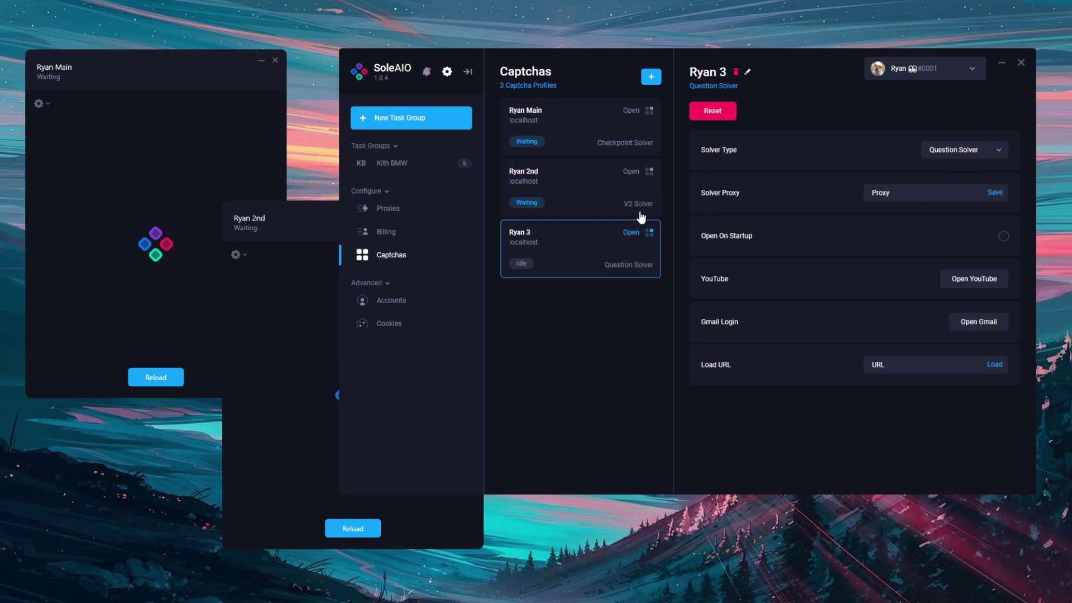
{"action": "left_click", "coordinate": [631, 232]}
{"action": "left_click_drag", "start_coordinate": [598, 178], "coordinate": [246, 90]}
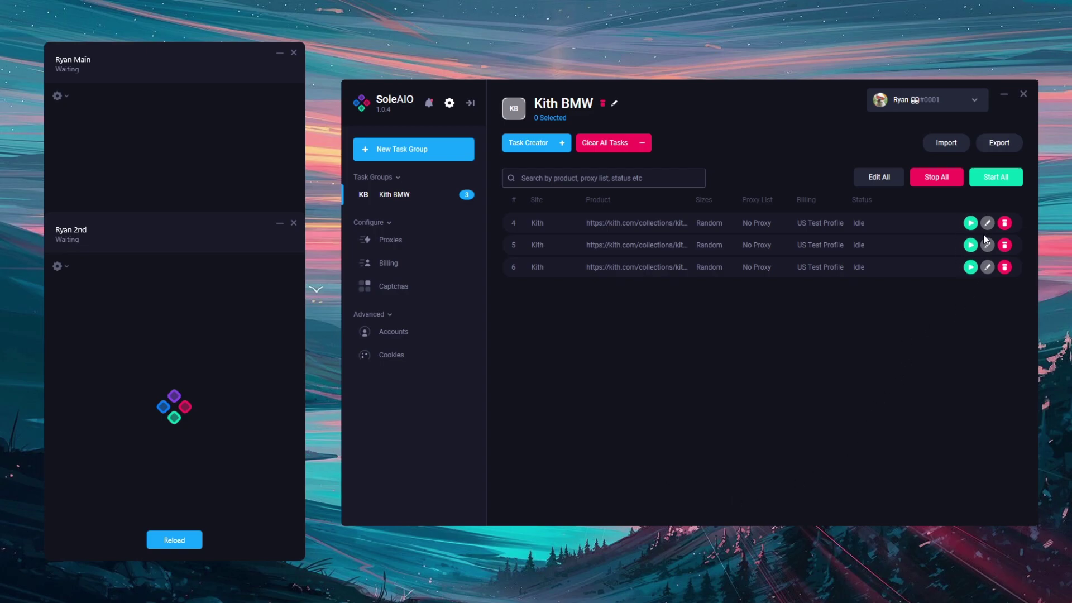
Start and stop task 4, then delete it.
{"action": "left_click", "coordinate": [970, 224]}
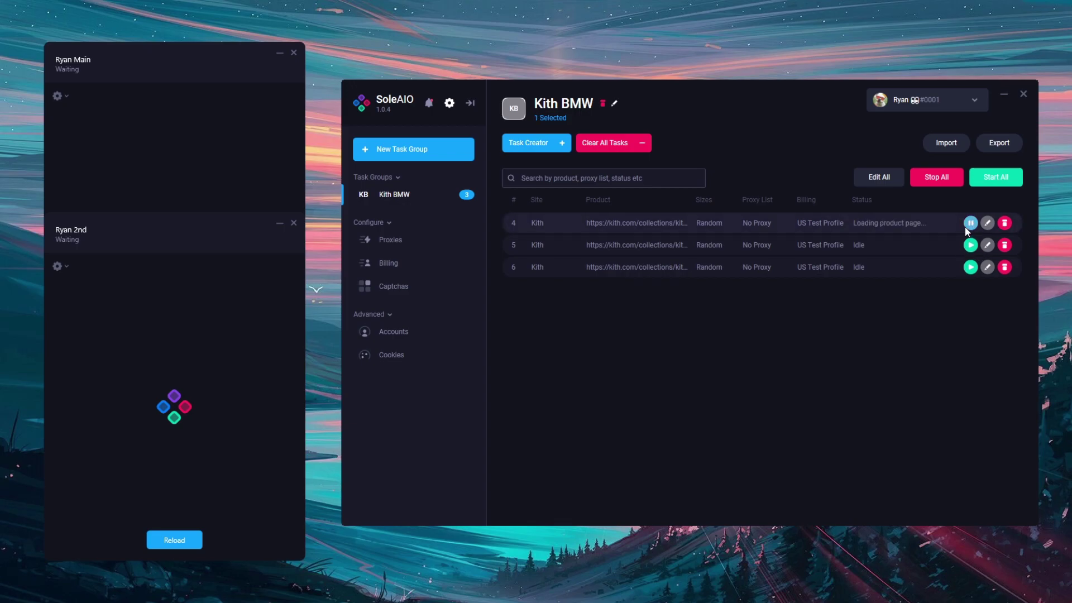
{"action": "left_click", "coordinate": [968, 227]}
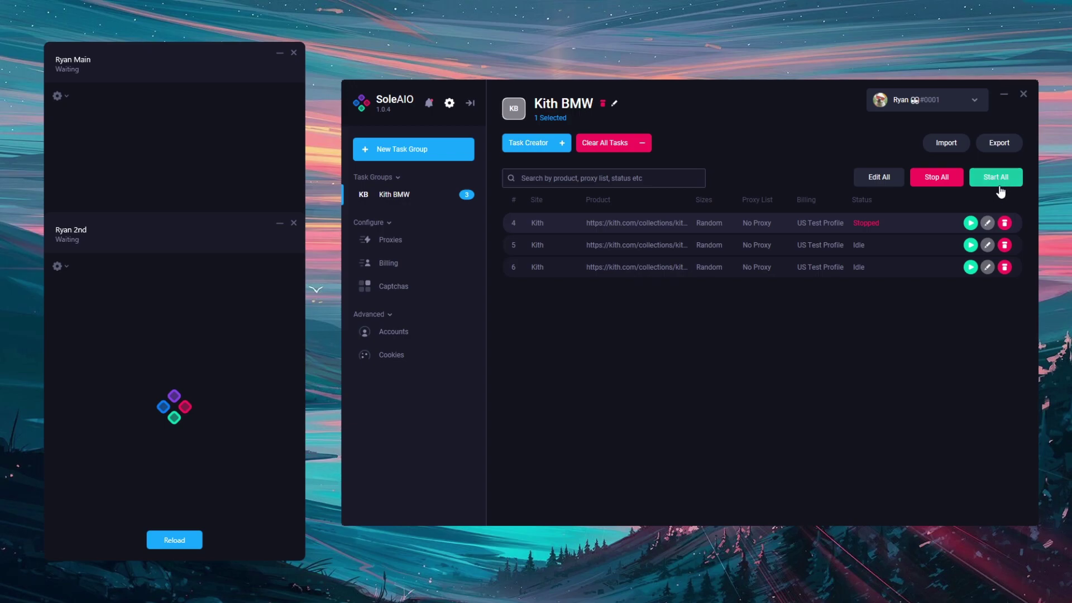
{"action": "left_click", "coordinate": [988, 223]}
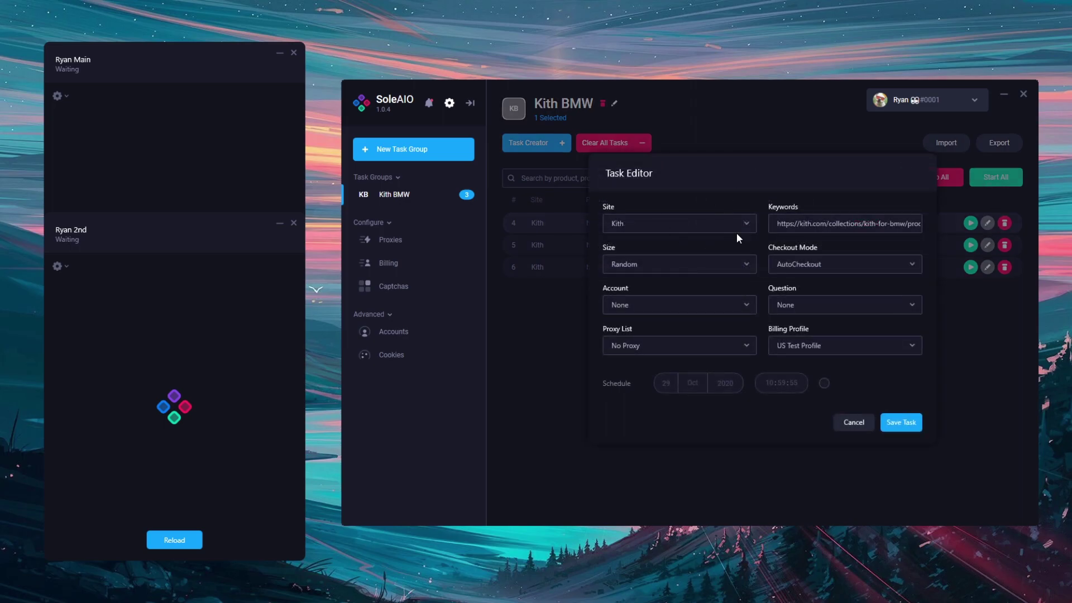
{"action": "left_click", "coordinate": [976, 283]}
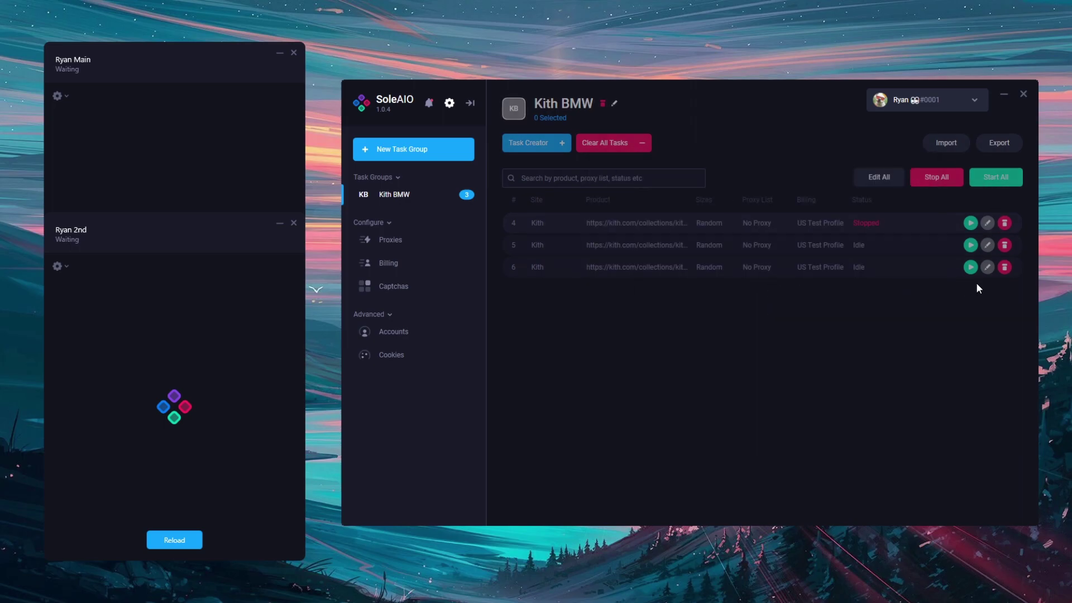
{"action": "left_click", "coordinate": [1005, 224]}
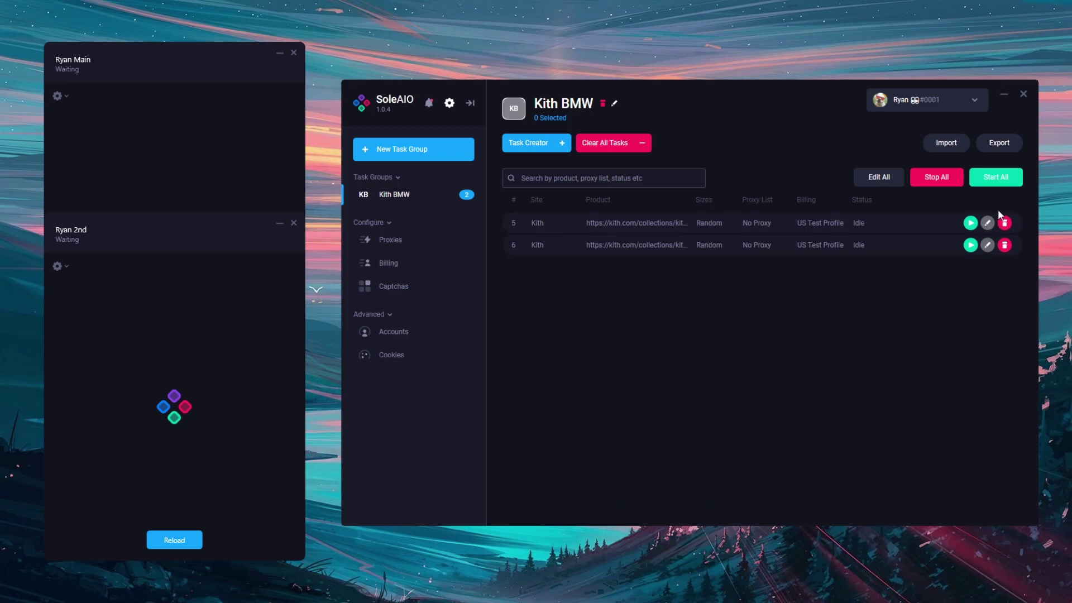
Open the group rename dialog and remove 'BMW' from the name.
{"action": "left_click", "coordinate": [888, 183]}
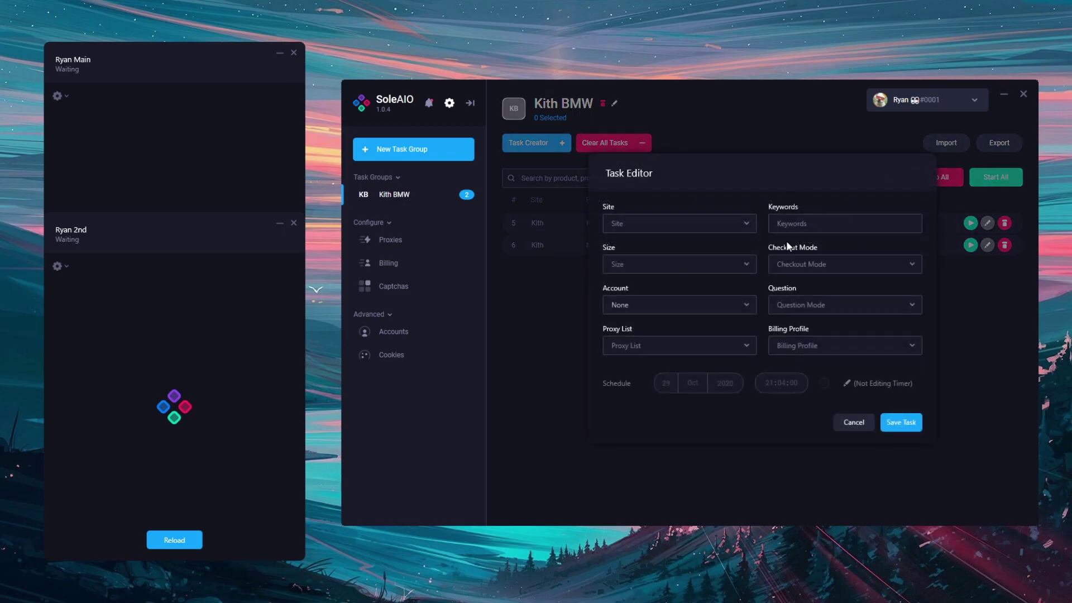
{"action": "left_click", "coordinate": [560, 229]}
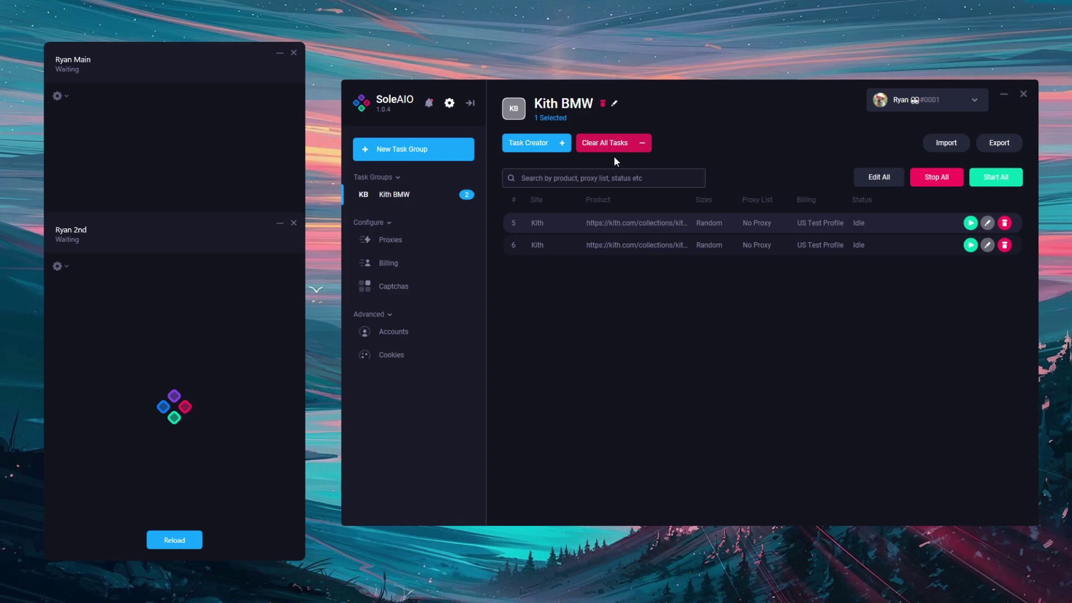
{"action": "left_click", "coordinate": [615, 104]}
{"action": "left_click_drag", "start_coordinate": [629, 278], "coordinate": [647, 282]}
{"action": "key", "text": "BackSpace"}
Save the group as 'Kith' and check its sidebar context menu without choosing an action.
{"action": "left_click", "coordinate": [893, 361]}
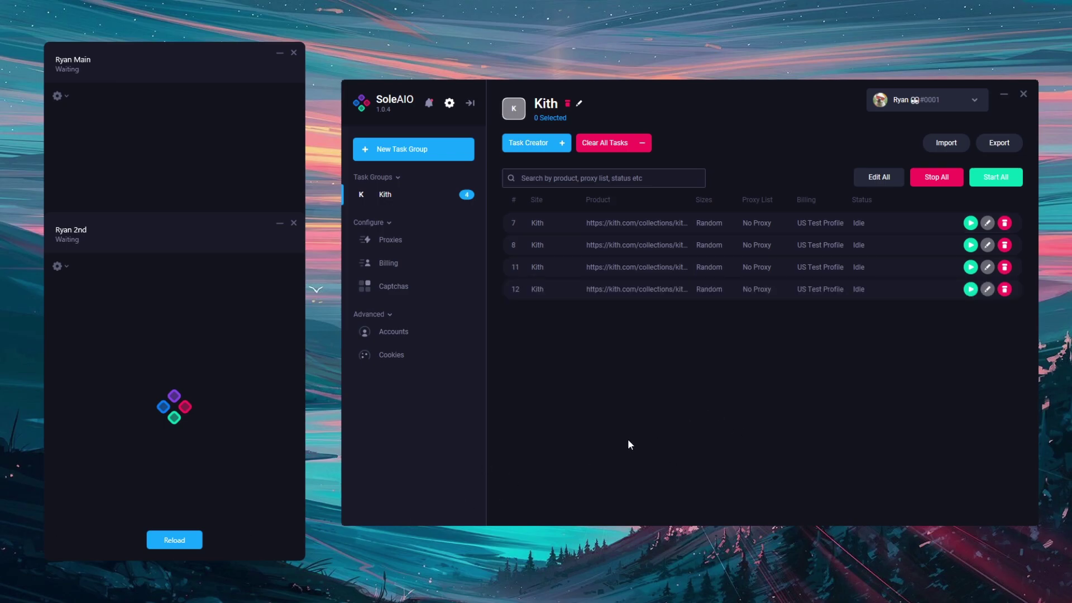
{"action": "right_click", "coordinate": [409, 195]}
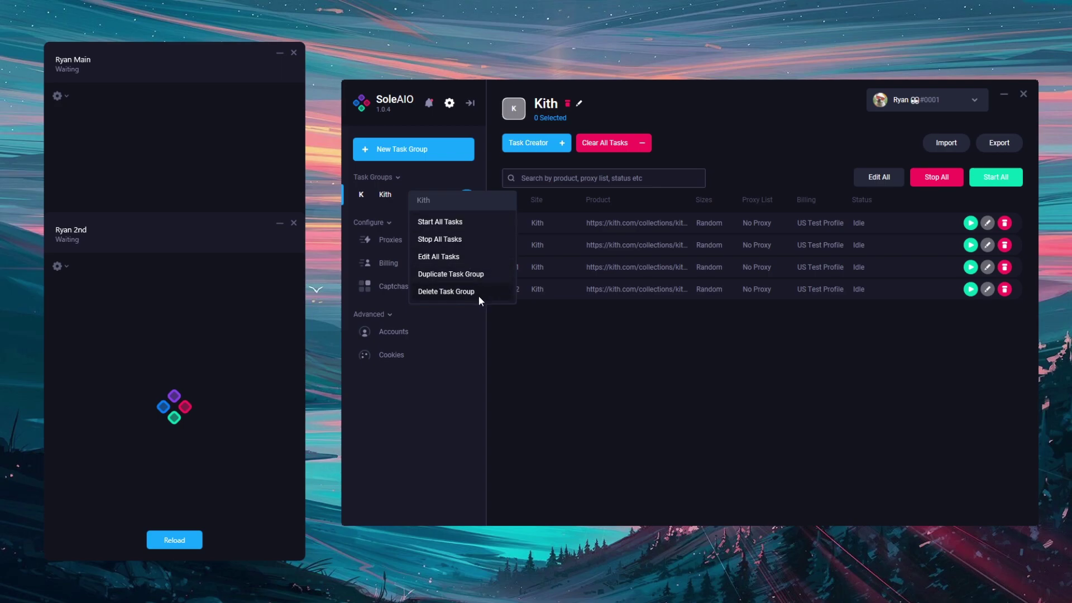
{"action": "left_click", "coordinate": [657, 347]}
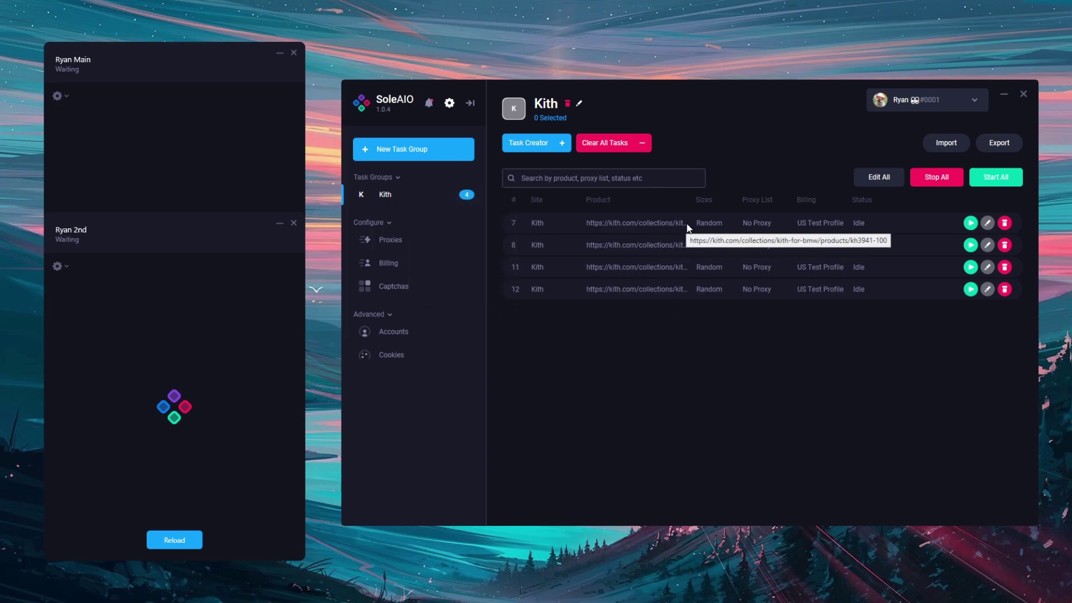
Select tasks 7, 8, 11 and 12 by selecting task 7 and extending through task 12.
{"action": "left_click_drag", "start_coordinate": [688, 230], "coordinate": [698, 294]}
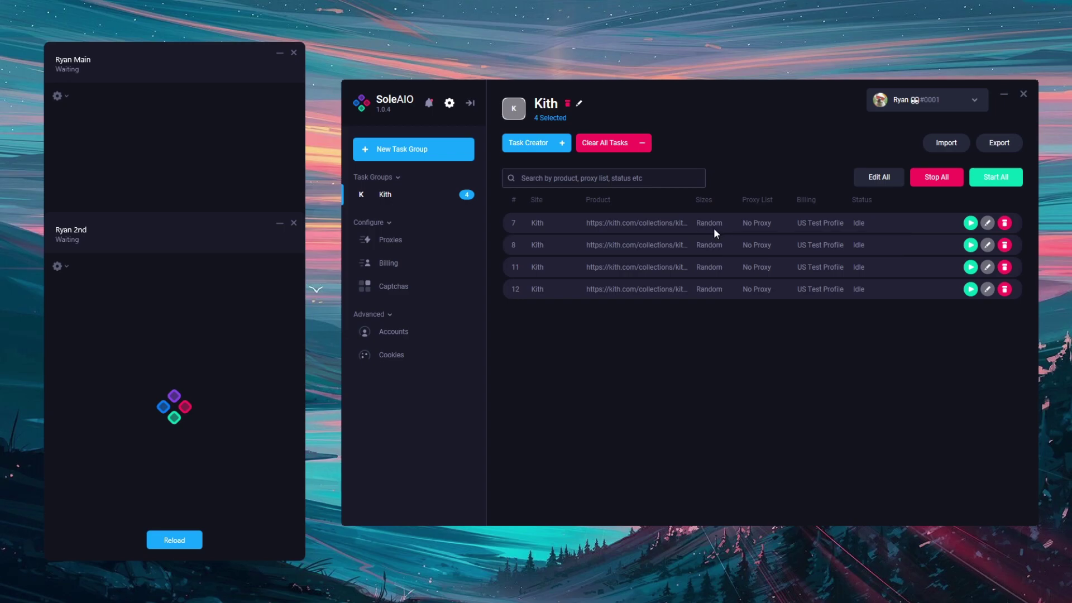
{"action": "right_click", "coordinate": [672, 226]}
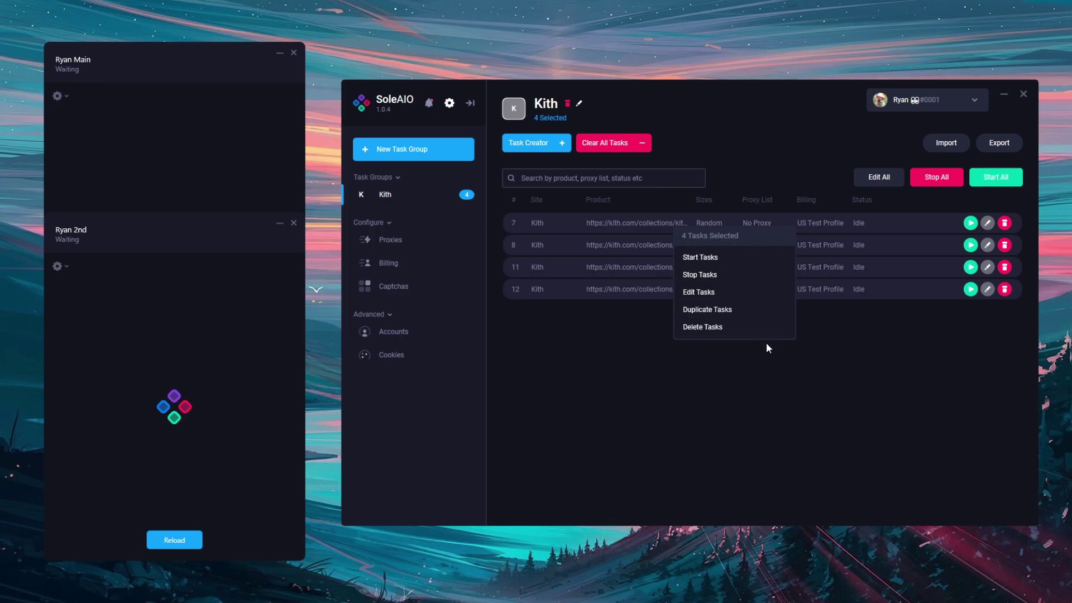
{"action": "left_click", "coordinate": [781, 342]}
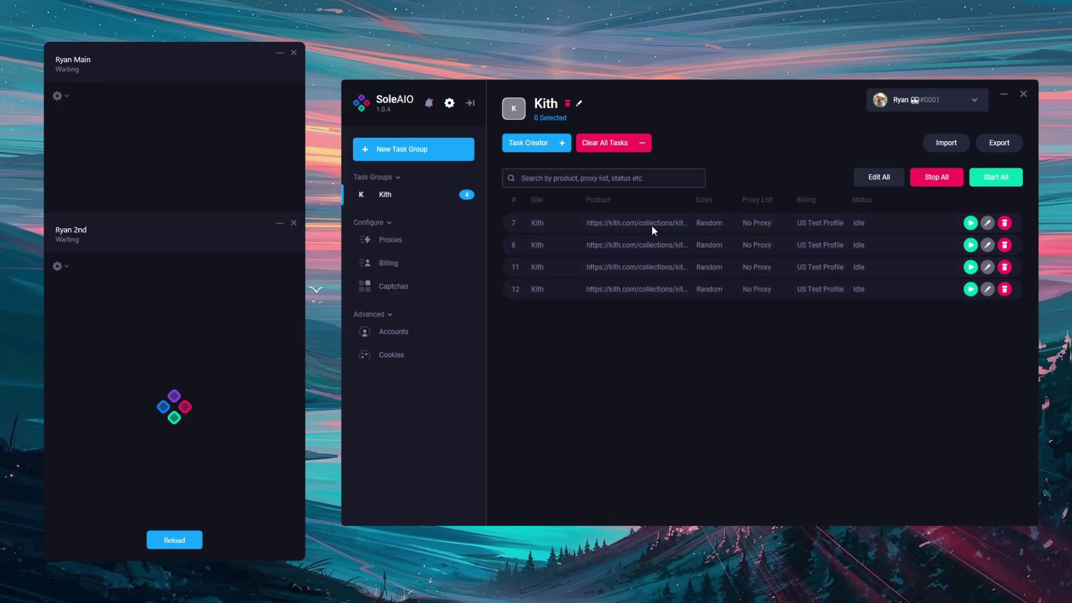
{"action": "left_click", "coordinate": [675, 228]}
{"action": "left_click", "coordinate": [676, 288]}
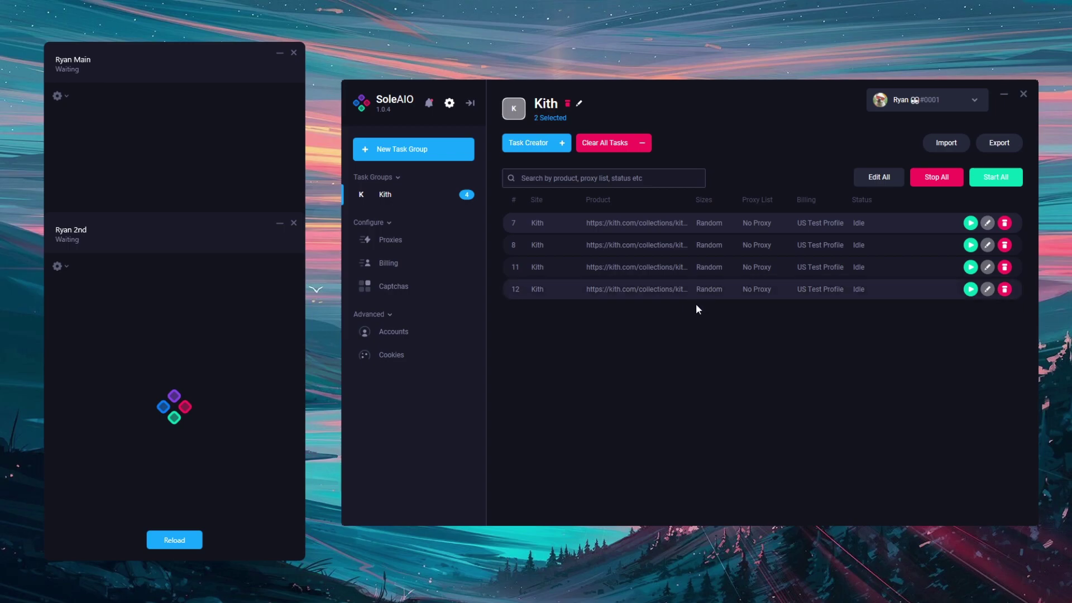
{"action": "left_click", "coordinate": [637, 224]}
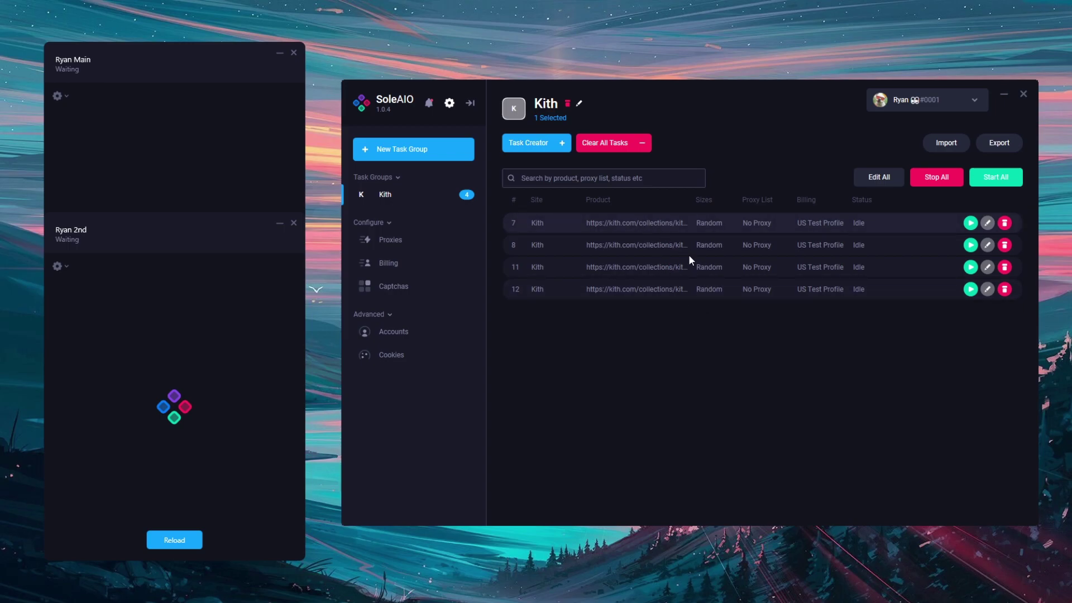
{"action": "left_click", "coordinate": [671, 289]}
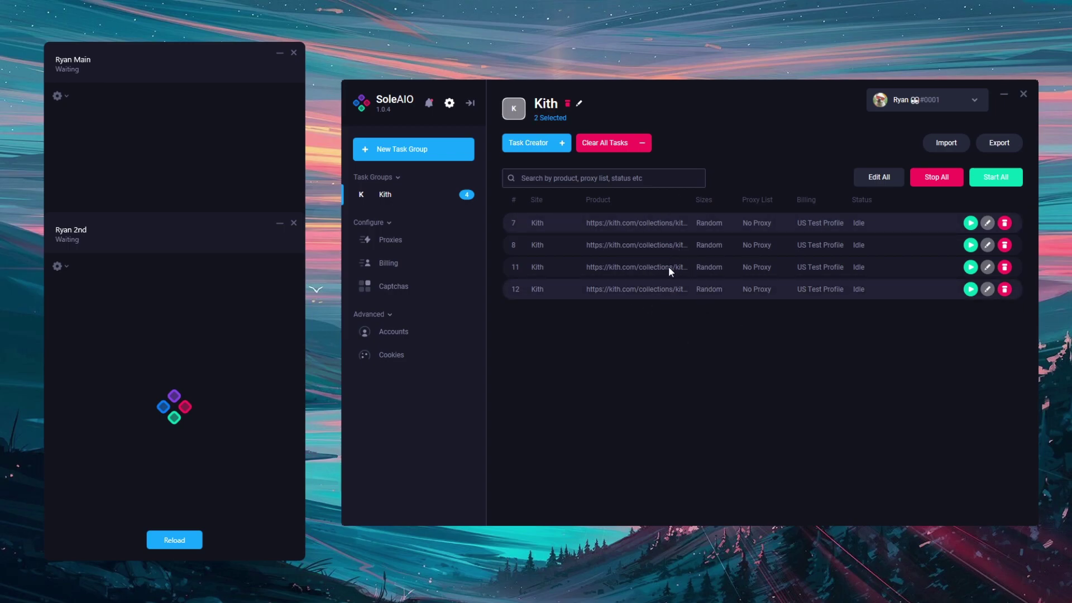
{"action": "left_click", "coordinate": [683, 316]}
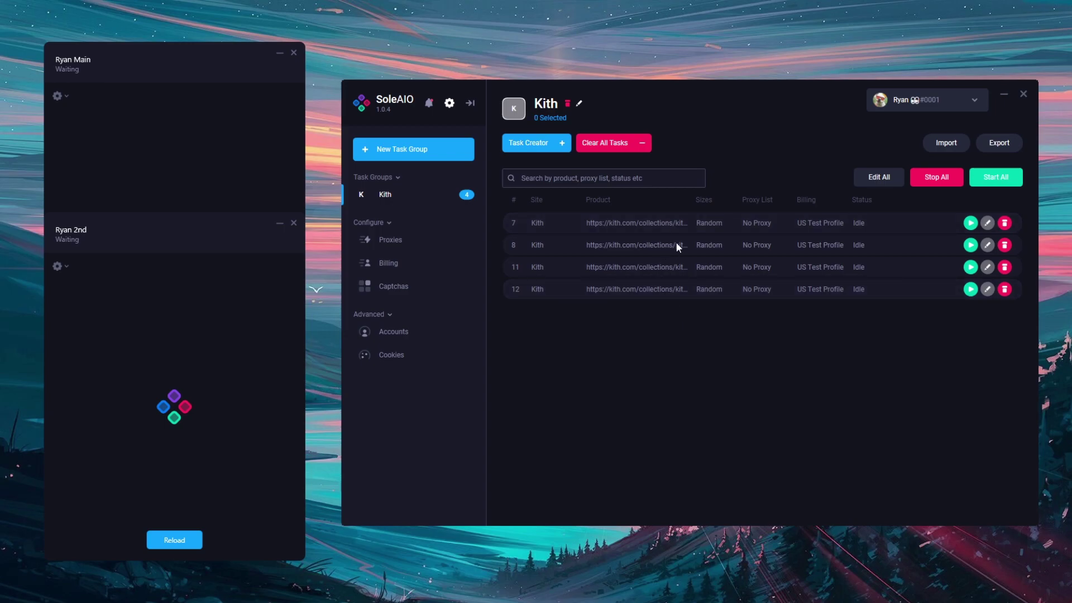
{"action": "left_click", "coordinate": [674, 223]}
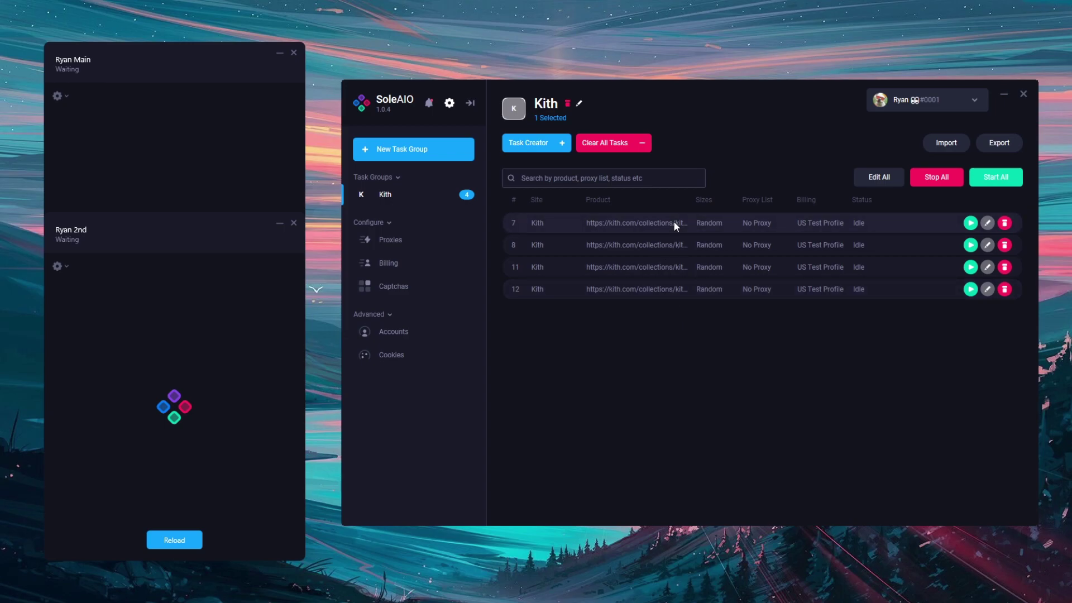
{"action": "left_click", "coordinate": [681, 291], "text": "shift"}
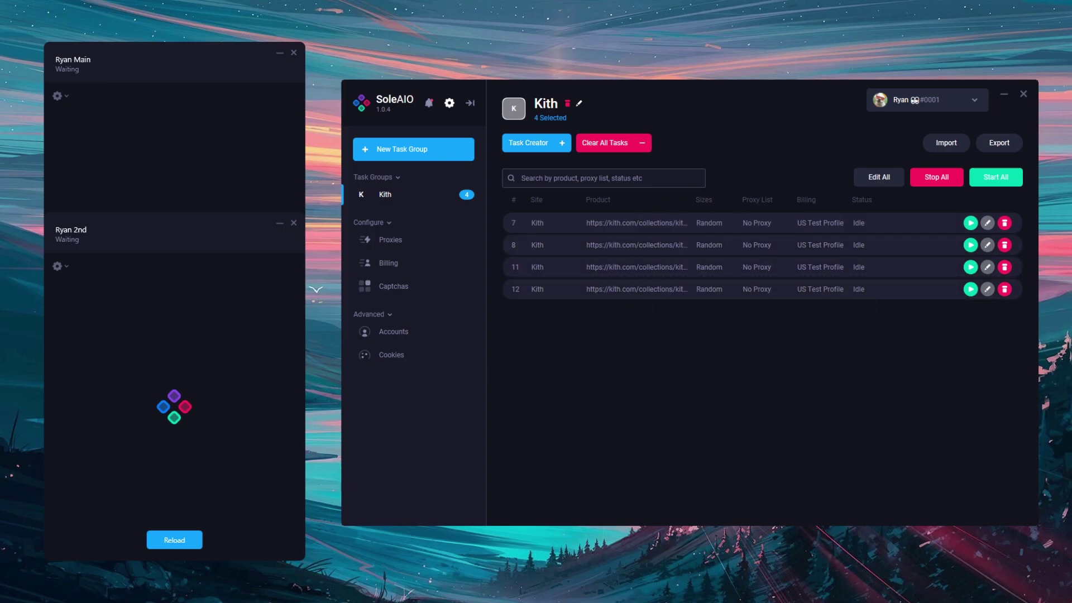
Clear the task selection and open the Delays pop-out with Apply set to the Kith group.
{"action": "key", "text": "Escape"}
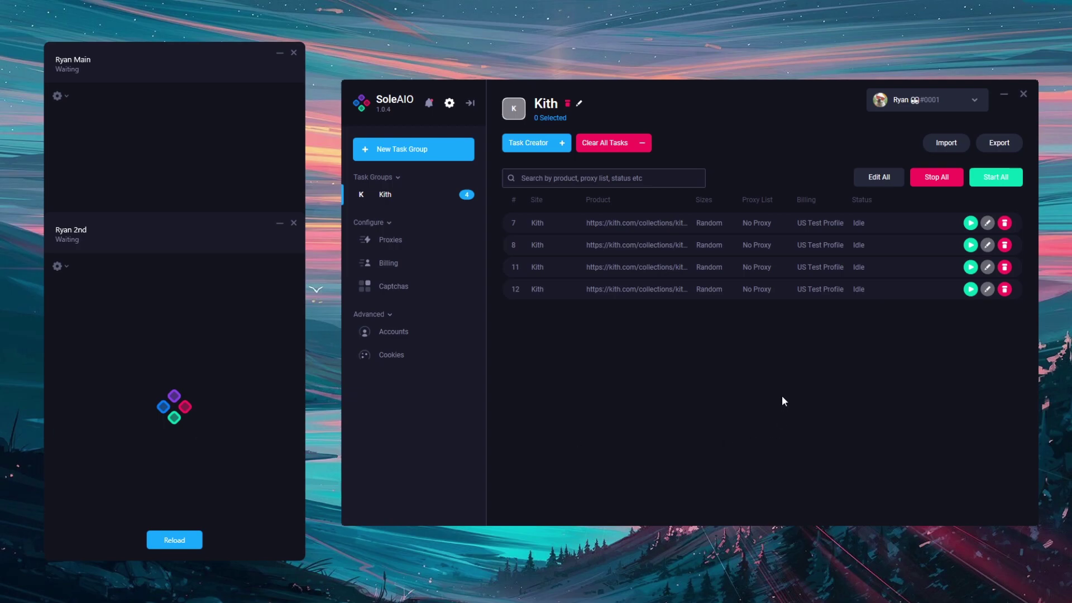
{"action": "key", "text": "ctrl+d"}
{"action": "left_click_drag", "start_coordinate": [567, 259], "coordinate": [771, 339]}
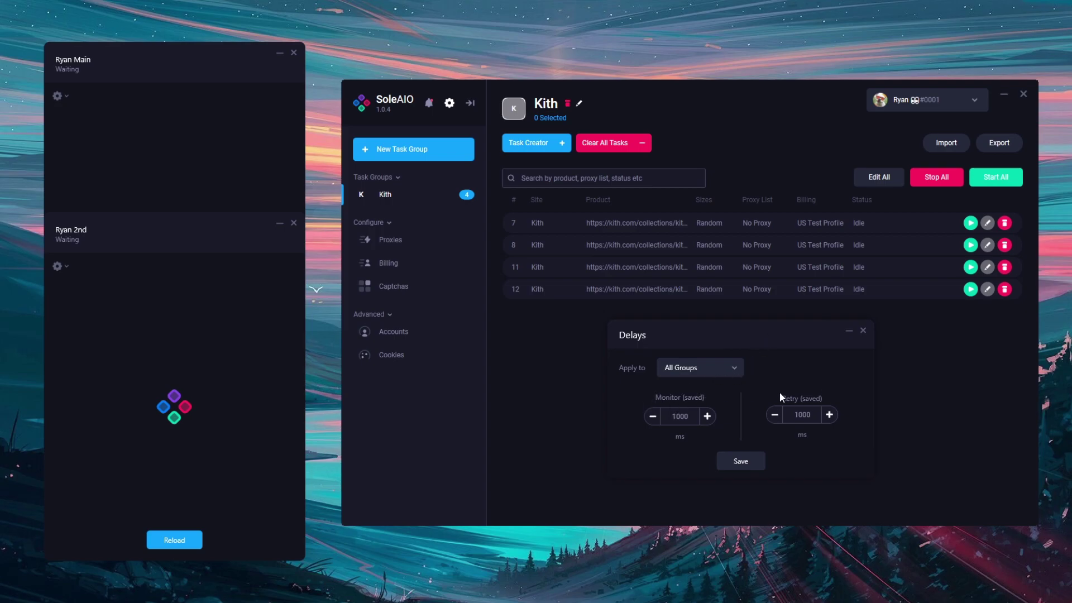
{"action": "left_click", "coordinate": [705, 369]}
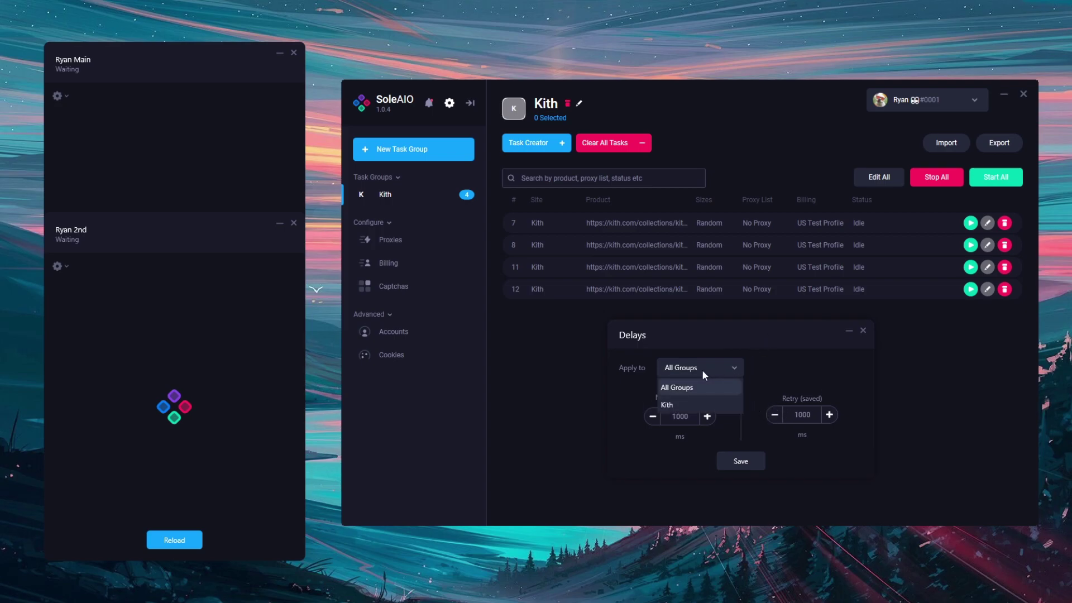
{"action": "left_click", "coordinate": [682, 403]}
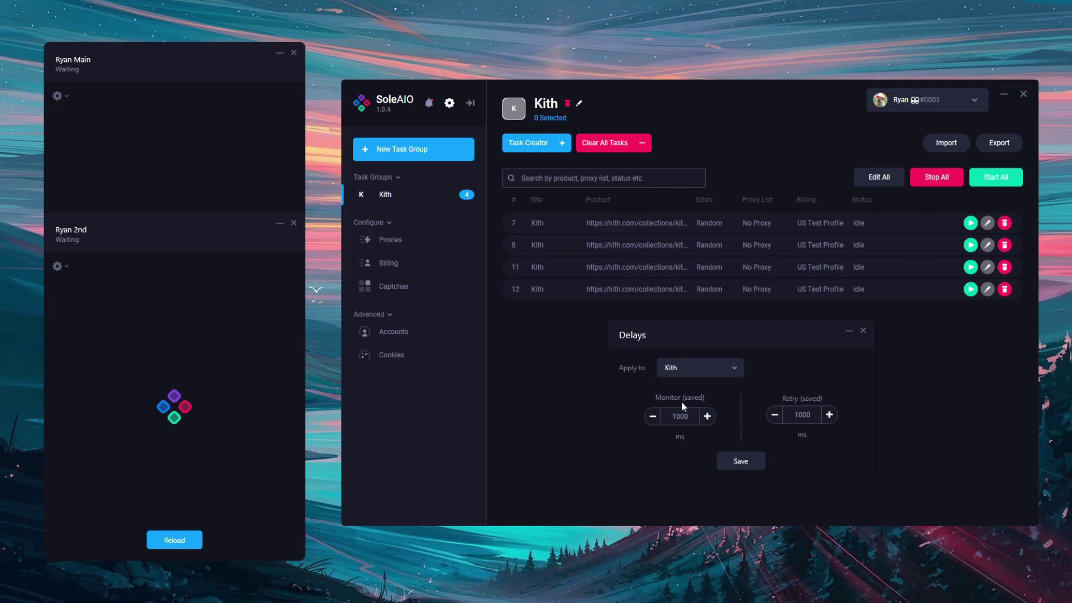
Enter 2000 ms for both the Monitor and Retry delays.
{"action": "left_click", "coordinate": [707, 416]}
{"action": "left_click", "coordinate": [707, 416]}
{"action": "left_click", "coordinate": [707, 416]}
{"action": "left_click", "coordinate": [707, 416]}
{"action": "left_click", "coordinate": [829, 414]}
{"action": "left_click", "coordinate": [829, 414]}
{"action": "type", "text": "2000"}
{"action": "left_click_drag", "start_coordinate": [696, 417], "coordinate": [660, 424]}
{"action": "type", "text": "2000"}
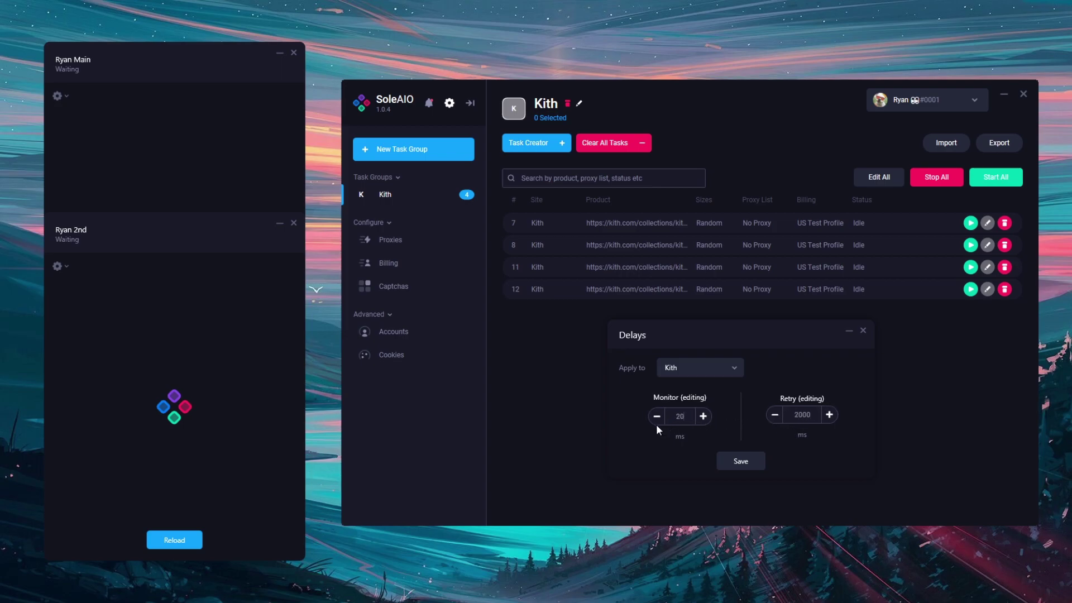